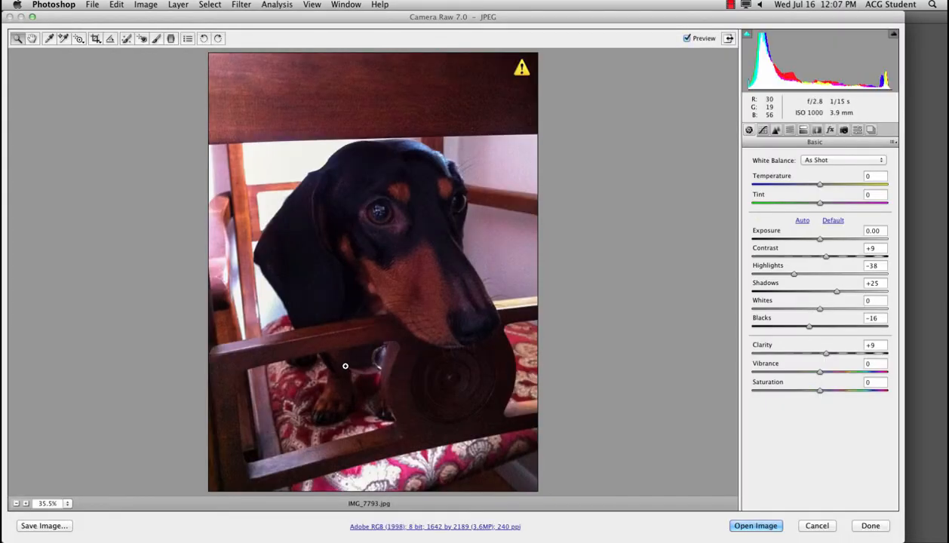
# - Open the dachshund photo as a smart object, then move and shorten the Layers panel and shift the Properties panel aside
pyautogui.click(753, 525)
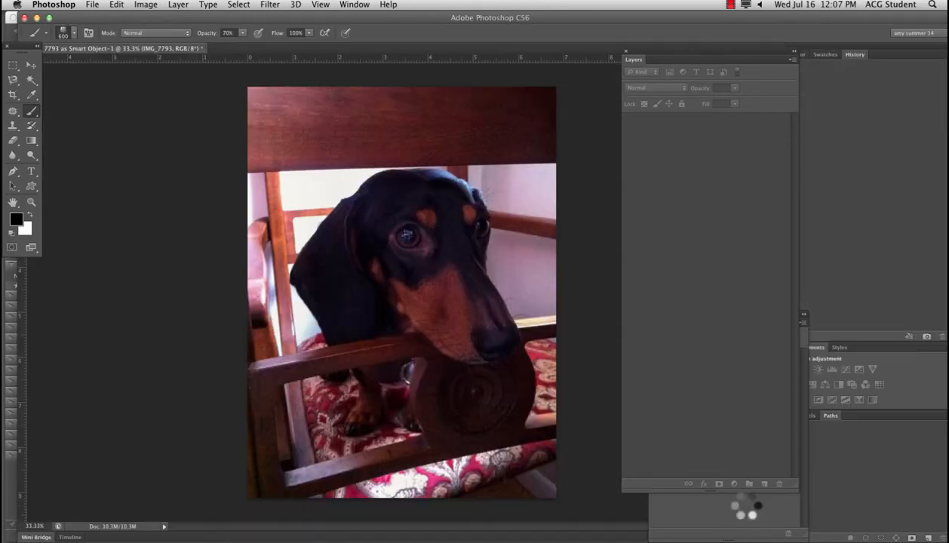
pyautogui.moveTo(663, 55); pyautogui.dragTo(723, 68)
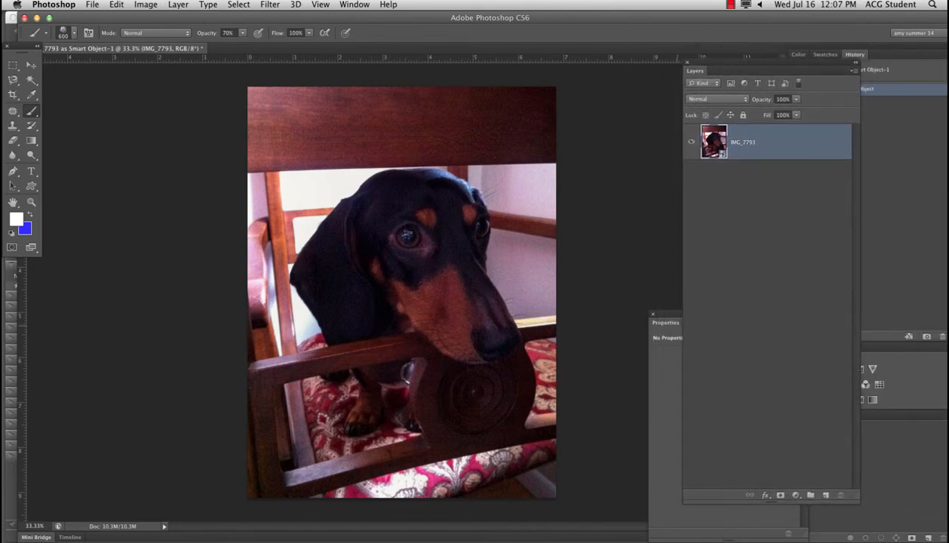
pyautogui.moveTo(856, 500); pyautogui.dragTo(871, 313)
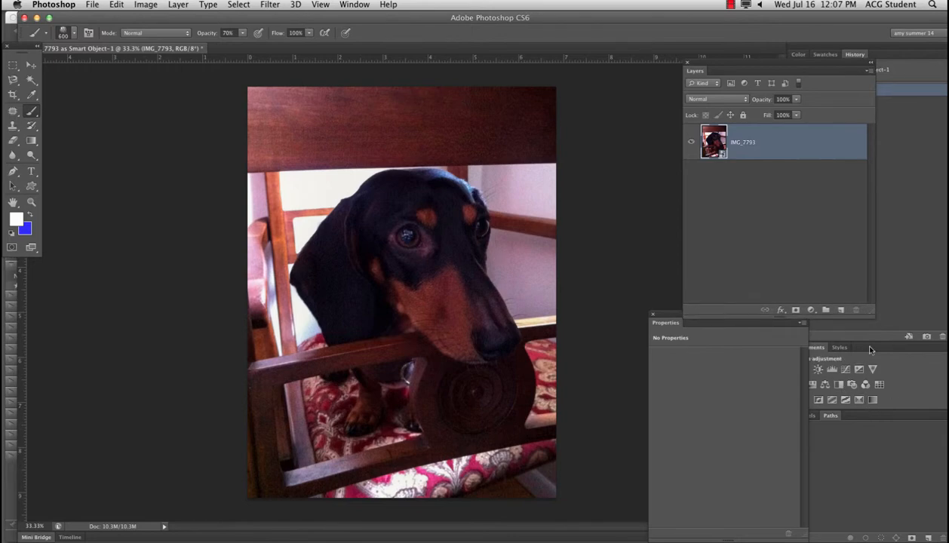
pyautogui.moveTo(672, 320); pyautogui.dragTo(640, 322)
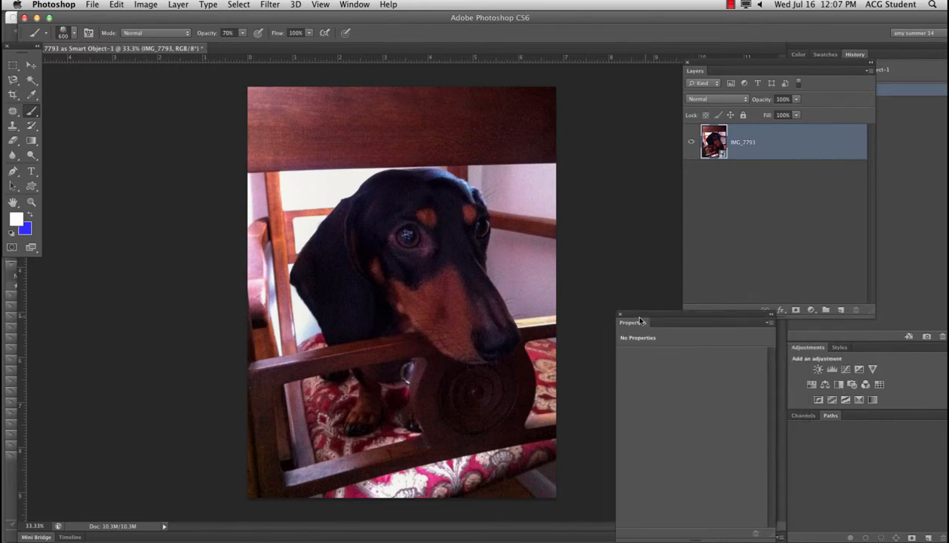
# - Try a Black & White adjustment layer above the photo and delete it
pyautogui.click(839, 386)
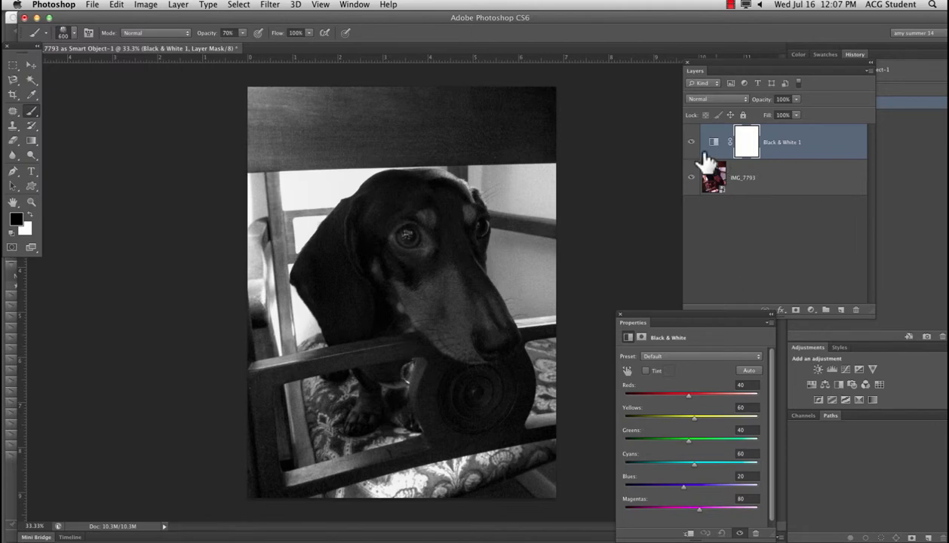
pyautogui.moveTo(788, 159); pyautogui.dragTo(854, 310)
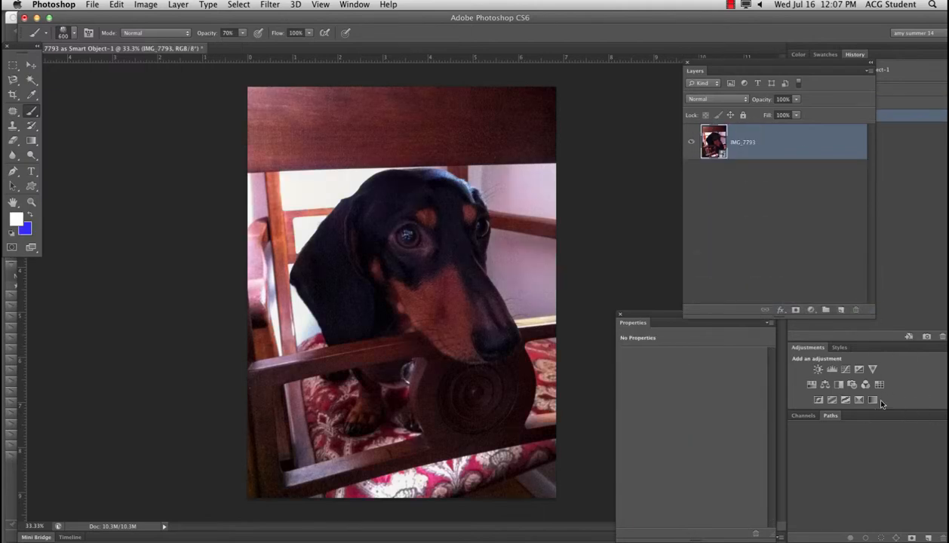
# - Add a Gradient Map adjustment layer above the photo and choose the Platinum gradient preset
pyautogui.click(872, 400)
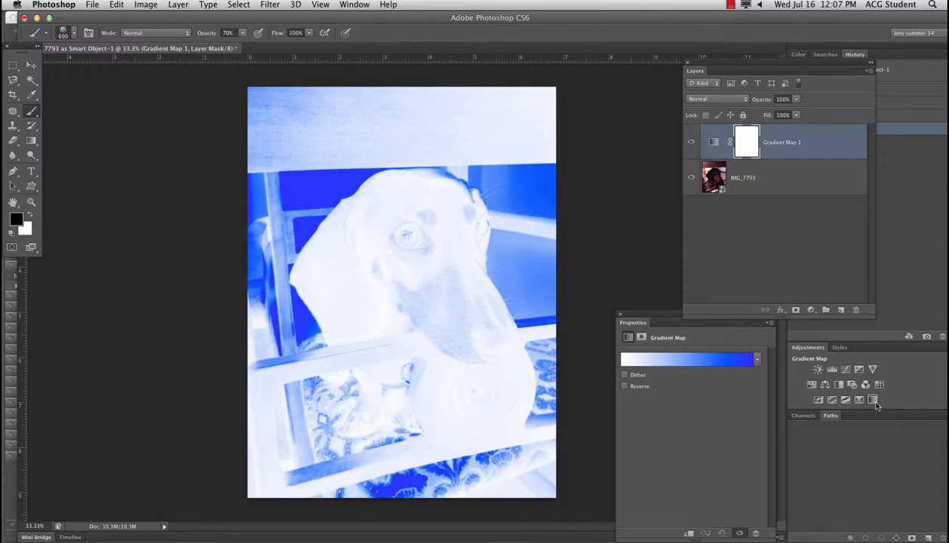
pyautogui.click(700, 361)
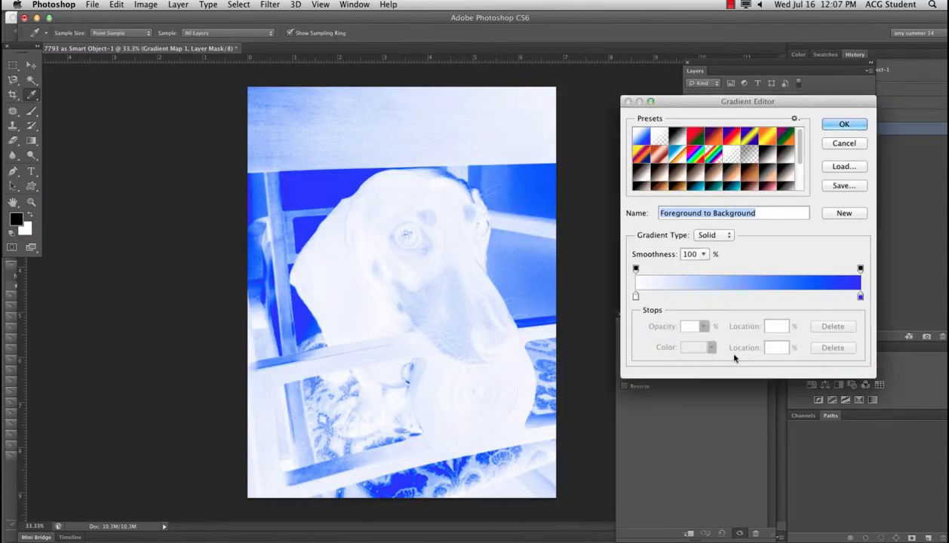
pyautogui.click(765, 158)
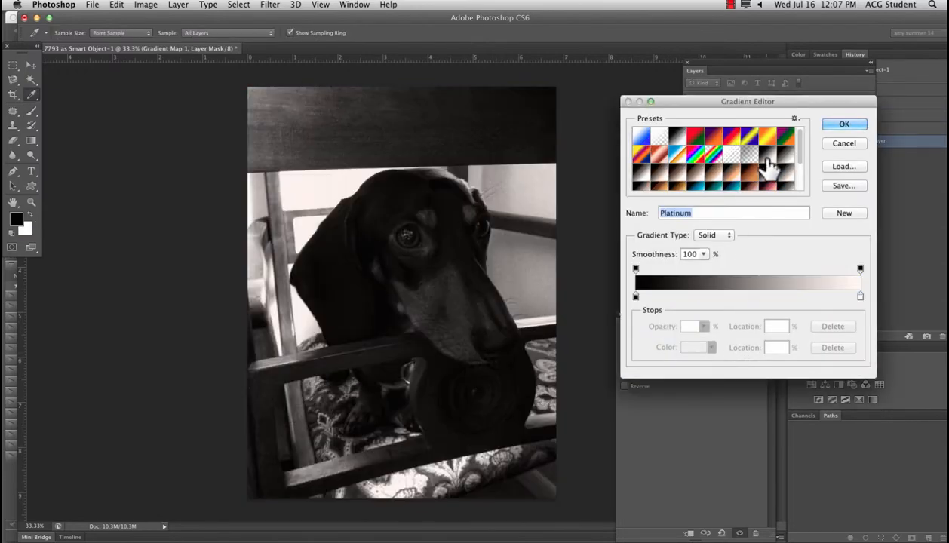
# - Shift the gradient's light end stop slightly inward, remove the surplus light stop, and place the remaining inner light stop at 76%
pyautogui.moveTo(860, 297); pyautogui.dragTo(793, 299)
pyautogui.click(848, 297)
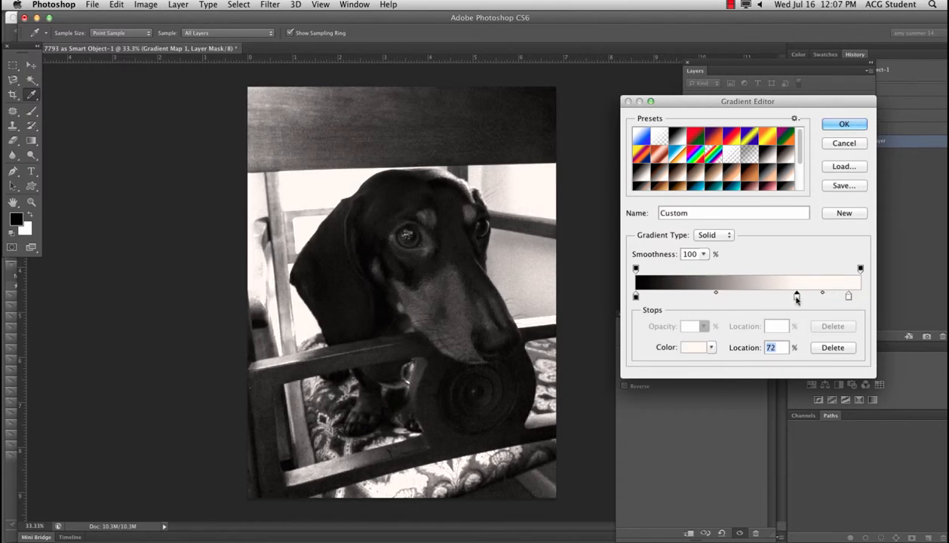
pyautogui.moveTo(796, 298)
pyautogui.mouseDown()
pyautogui.moveTo(777, 299)
pyautogui.moveTo(790, 301)
pyautogui.mouseUp()
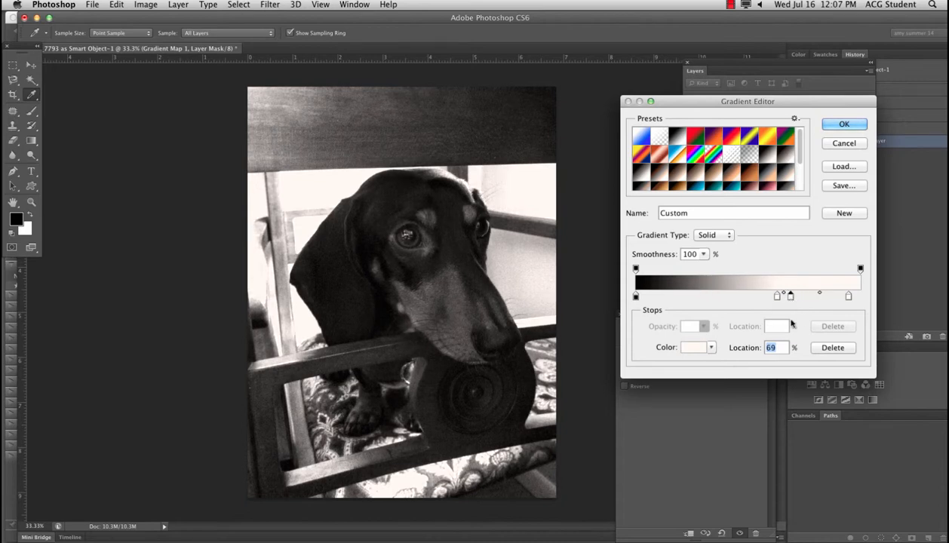
pyautogui.doubleClick(790, 298)
pyautogui.click(868, 101)
pyautogui.moveTo(791, 303); pyautogui.dragTo(794, 346)
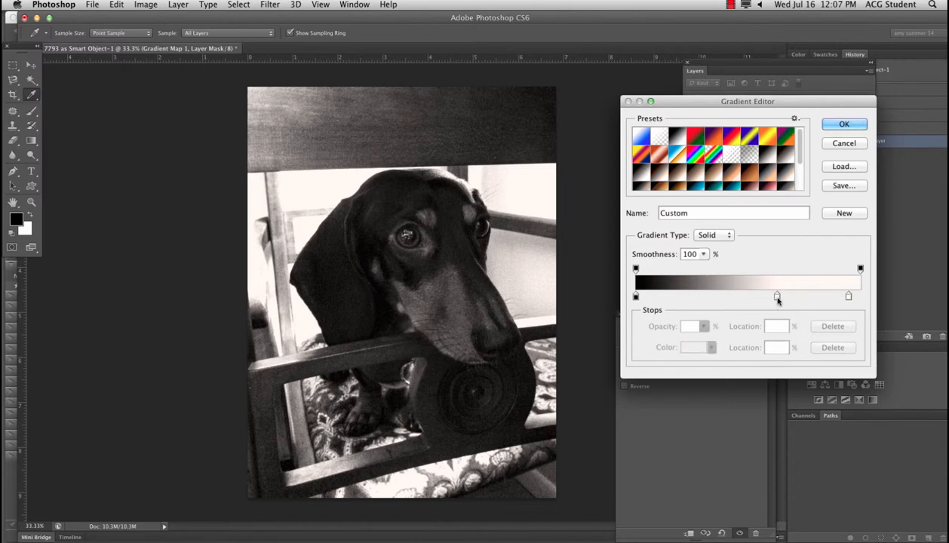
pyautogui.moveTo(778, 300); pyautogui.dragTo(807, 300)
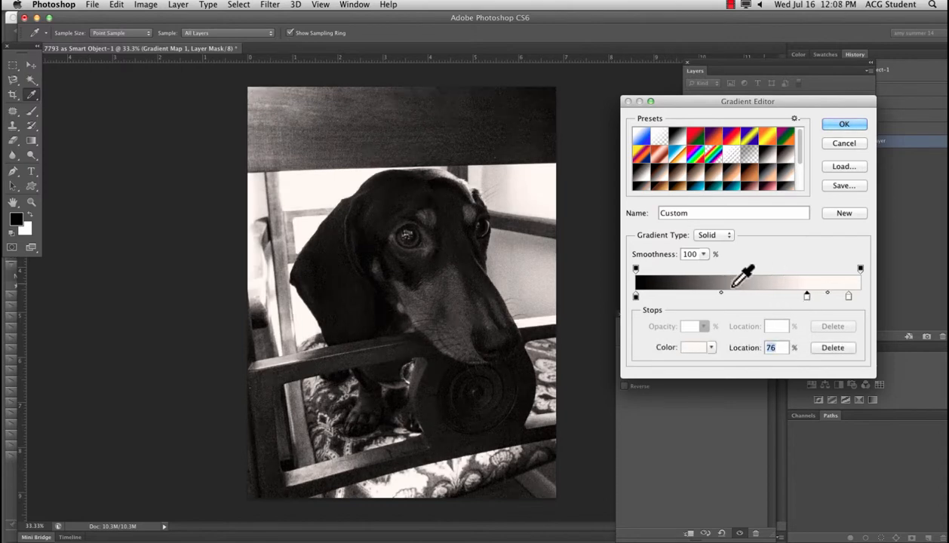
# - Add a color stop at 31% with the warm gray 807d79 and accept the edited gradient
pyautogui.click(706, 296)
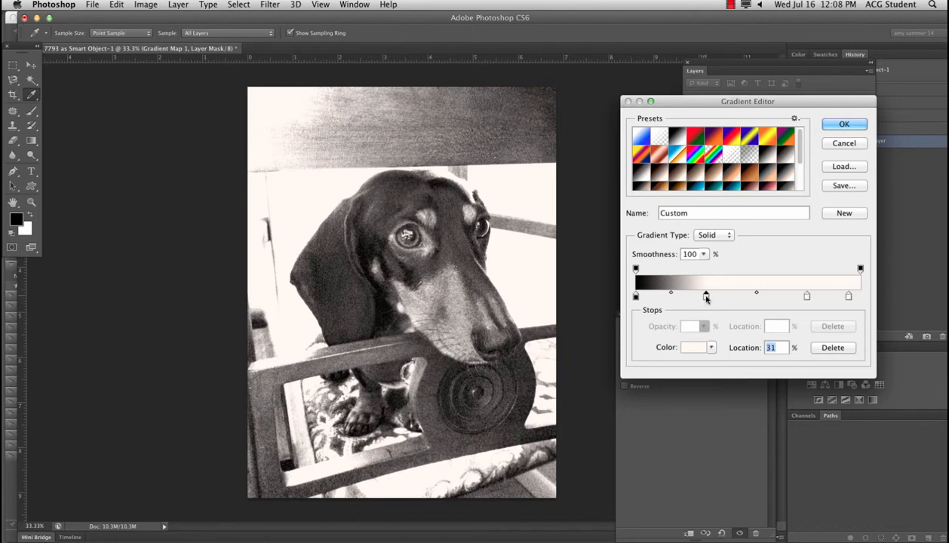
pyautogui.click(694, 348)
pyautogui.click(632, 207)
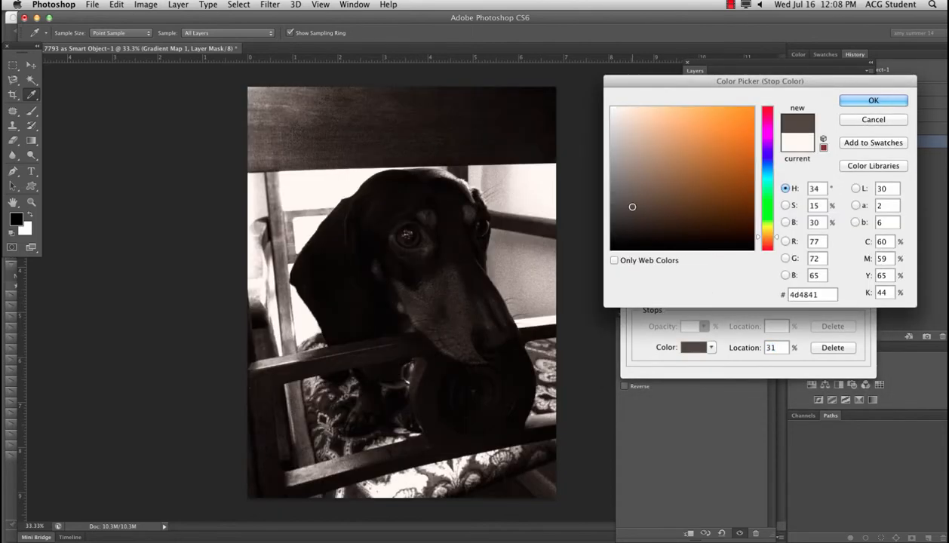
pyautogui.moveTo(621, 202)
pyautogui.mouseDown()
pyautogui.moveTo(627, 189)
pyautogui.moveTo(618, 178)
pyautogui.mouseUp()
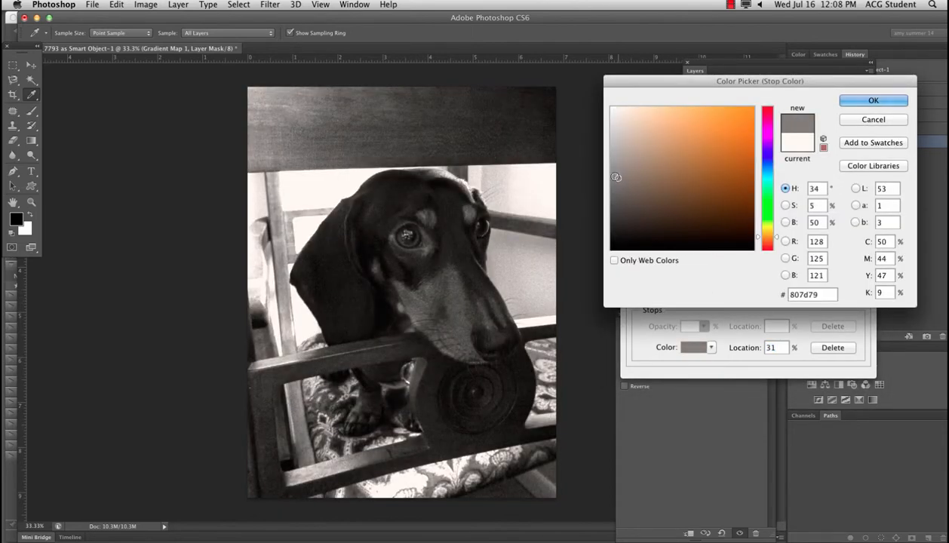
pyautogui.click(873, 100)
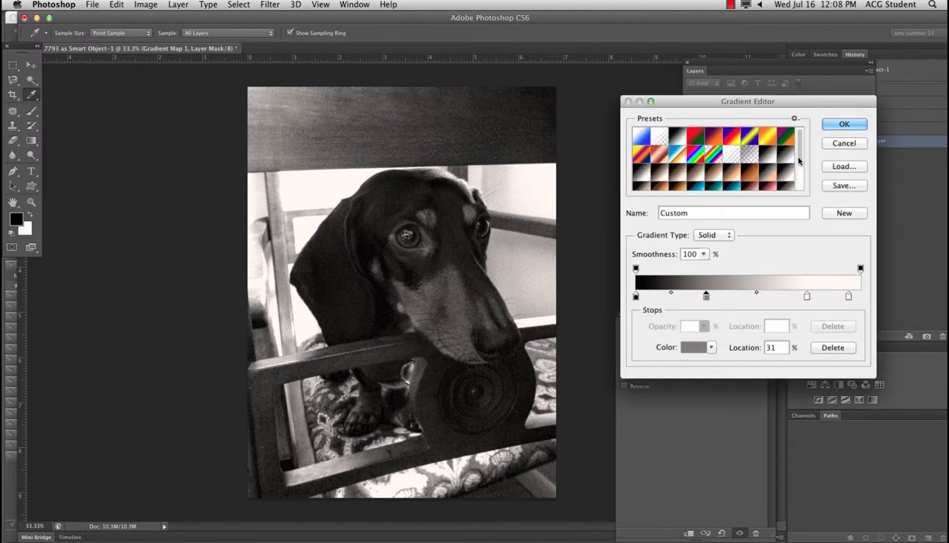
pyautogui.click(844, 124)
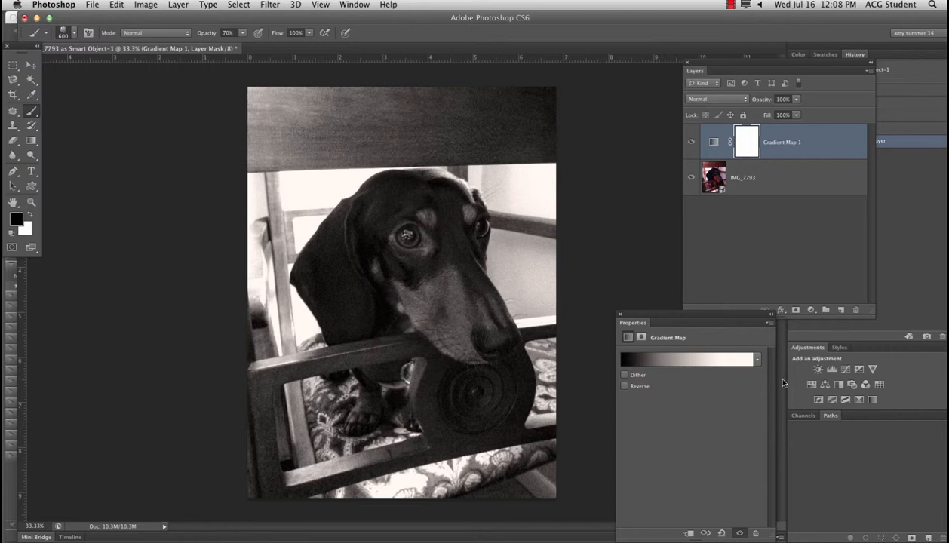
# - Stamp all visible layers into a new top layer and convert that layer for smart filters
pyautogui.press('super+alt+shift+e')
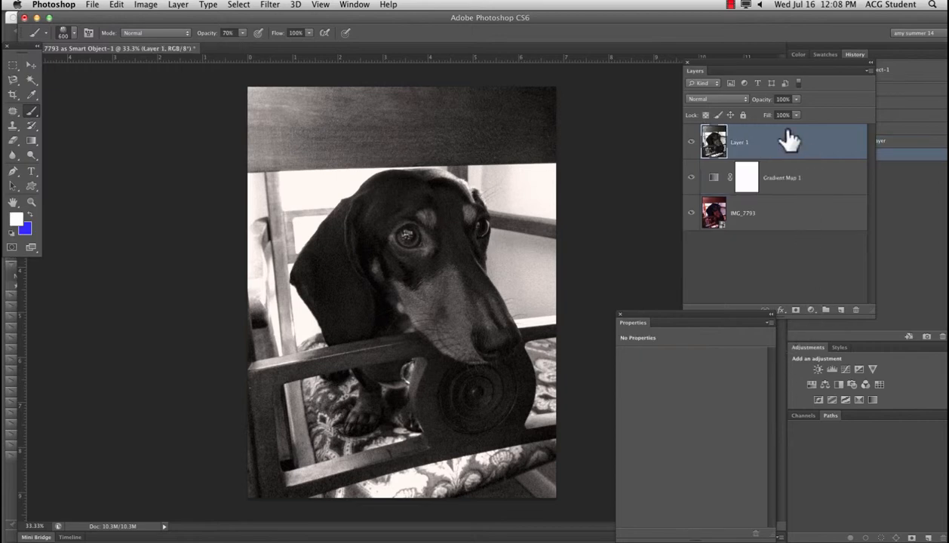
pyautogui.click(793, 200)
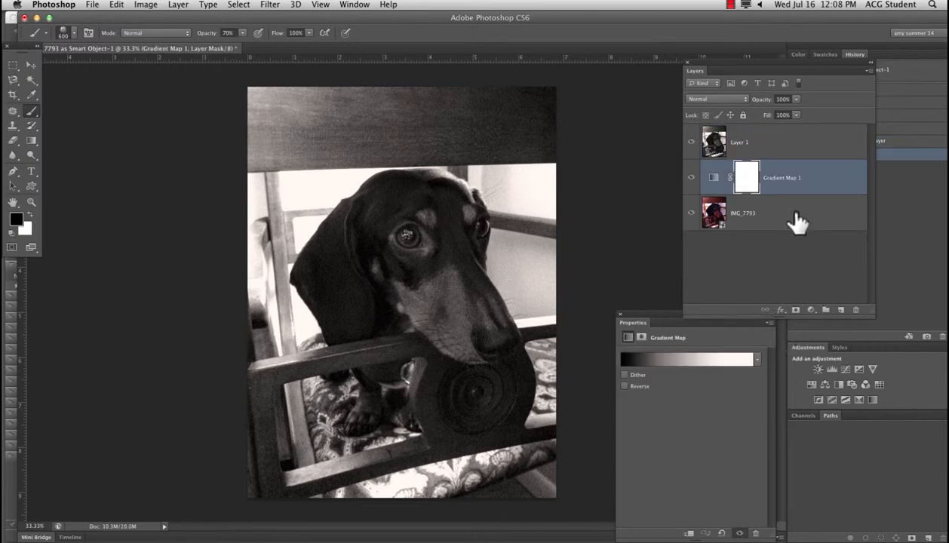
pyautogui.click(794, 223)
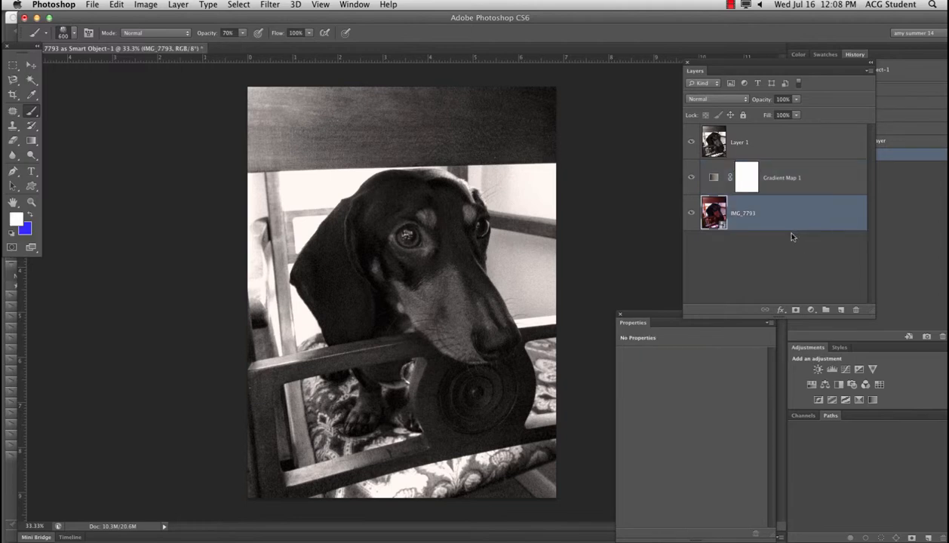
pyautogui.click(771, 156)
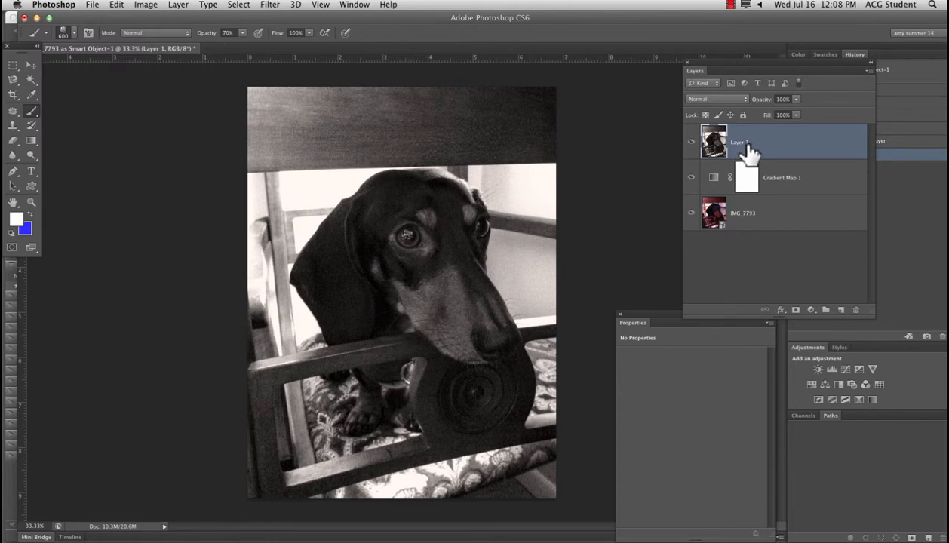
pyautogui.press('v')
pyautogui.click(268, 4)
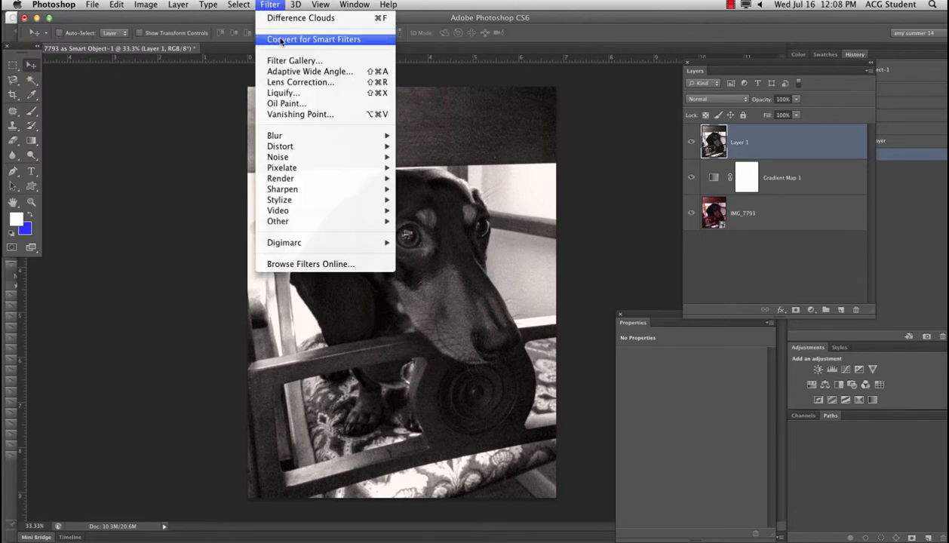
pyautogui.click(281, 40)
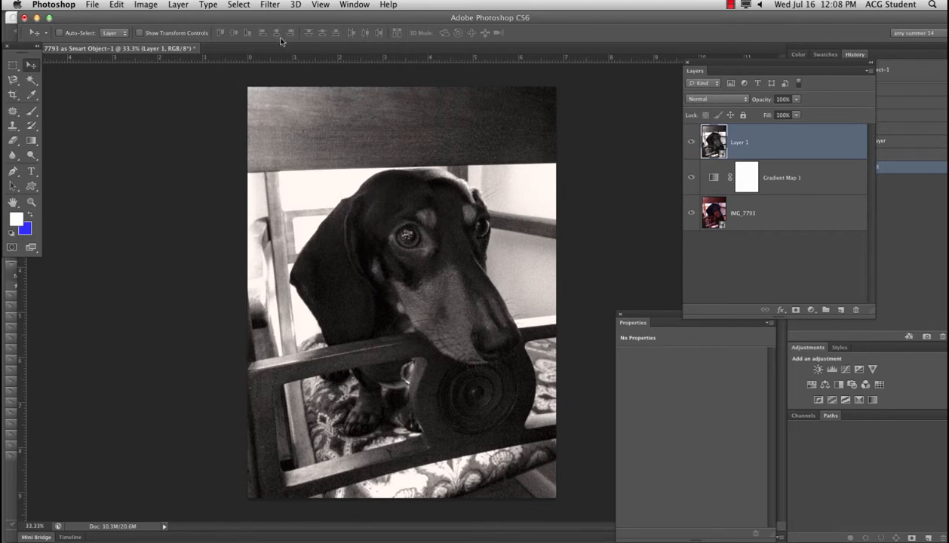
# - Start the Lighting Effects render filter on Layer 1 and shift the window so its settings are fully visible
pyautogui.click(270, 5)
pyautogui.moveTo(280, 178)
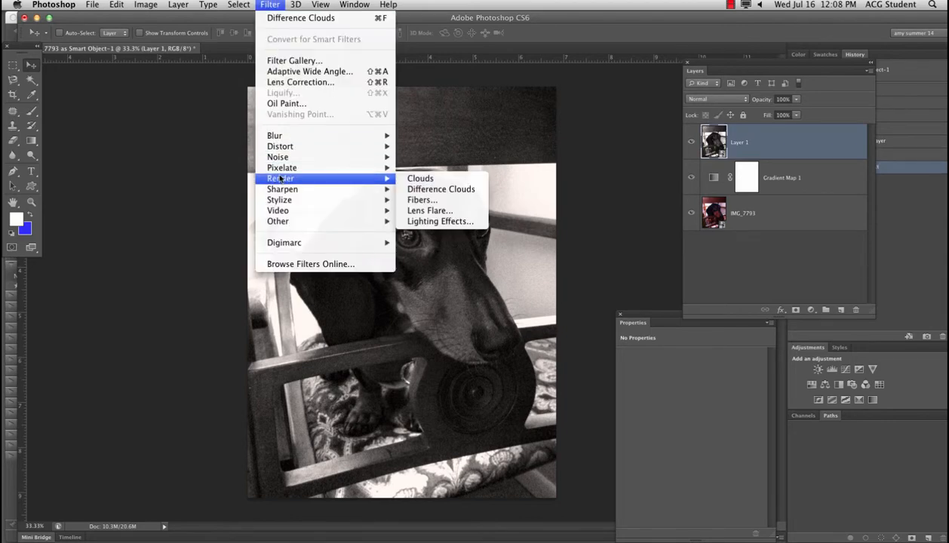
pyautogui.click(440, 222)
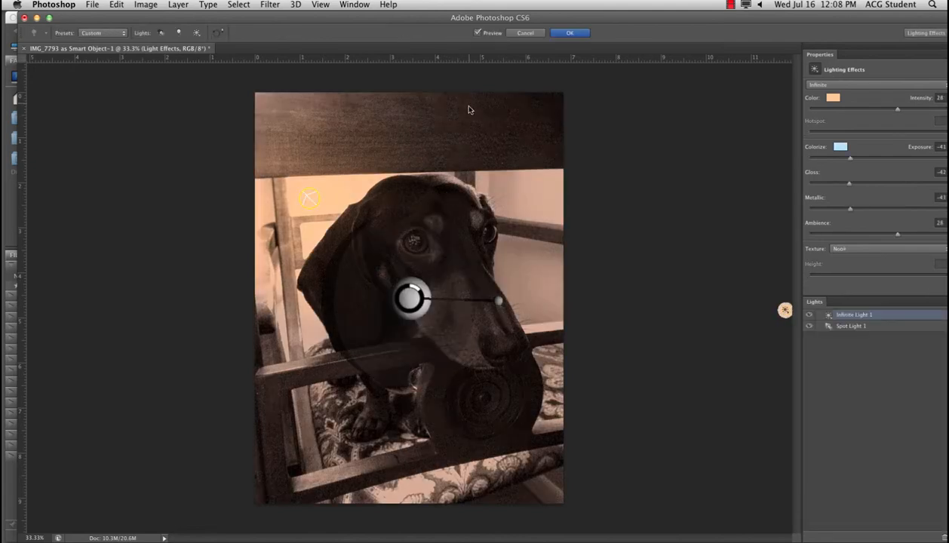
pyautogui.moveTo(619, 21); pyautogui.dragTo(604, 18)
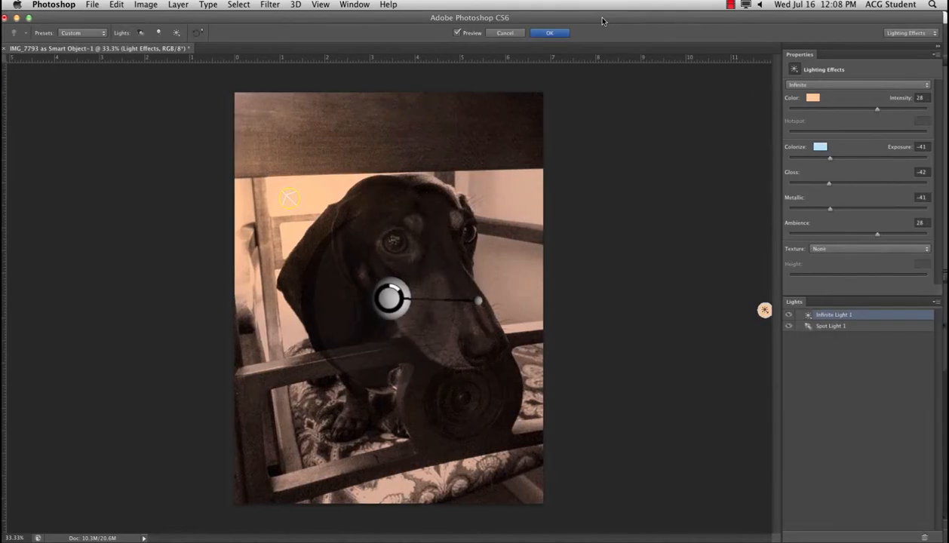
# - Hide Infinite Light 1 in the lighting setup, leaving only the spot light switched on
pyautogui.click(891, 327)
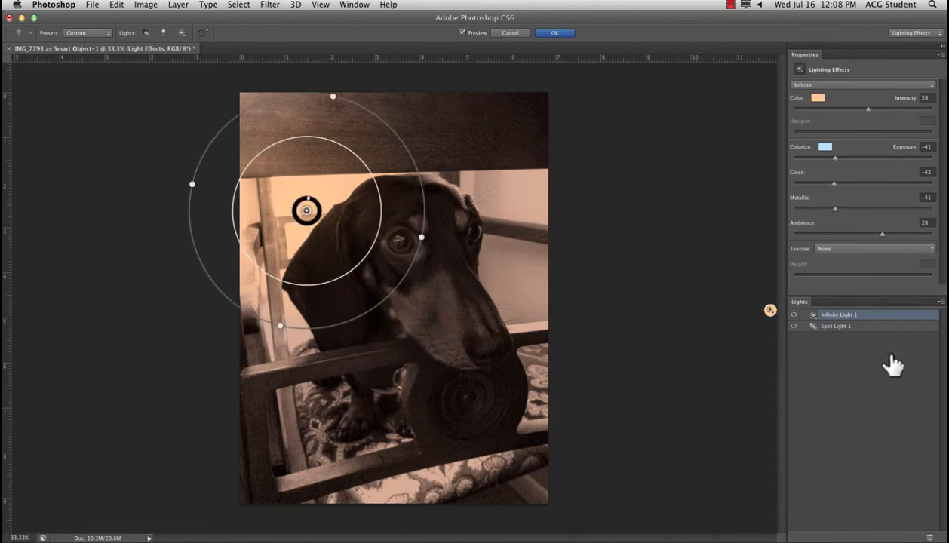
pyautogui.click(859, 315)
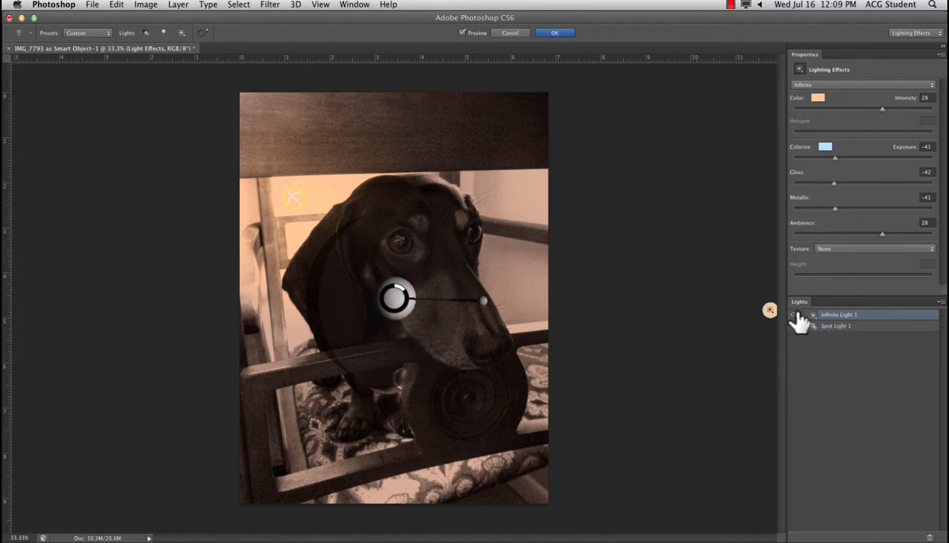
pyautogui.click(793, 326)
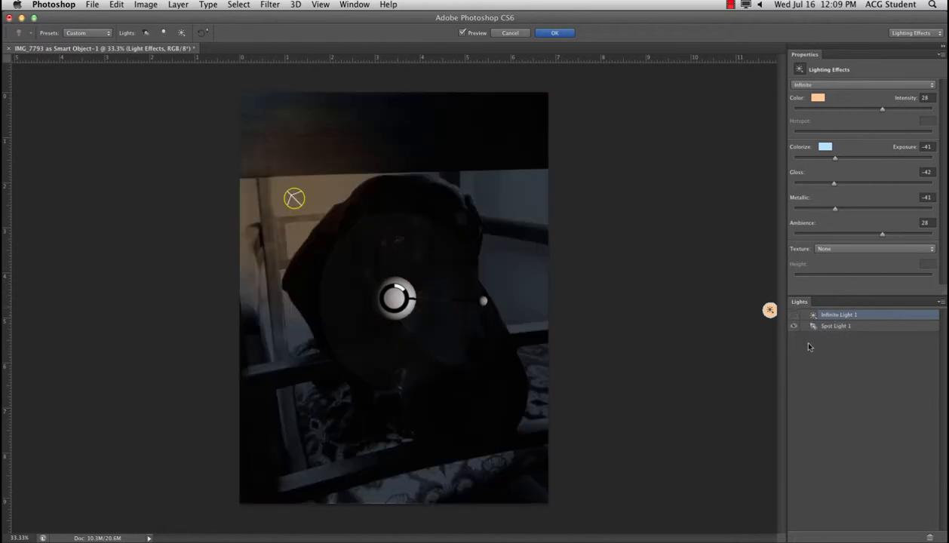
# - Center Spot Light 1 on the dog's face, enlarged to surround the whole head, and set its intensity to 37
pyautogui.click(823, 325)
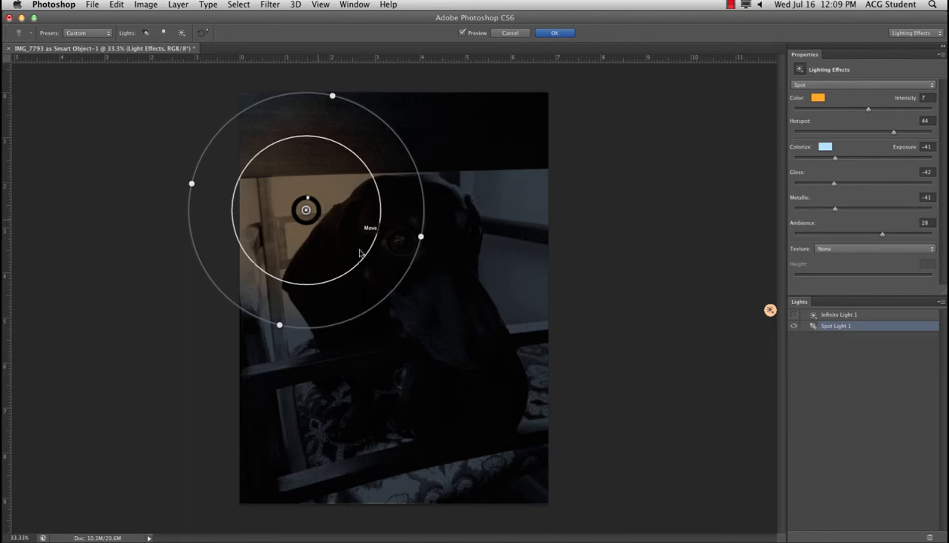
pyautogui.moveTo(360, 253); pyautogui.dragTo(430, 256)
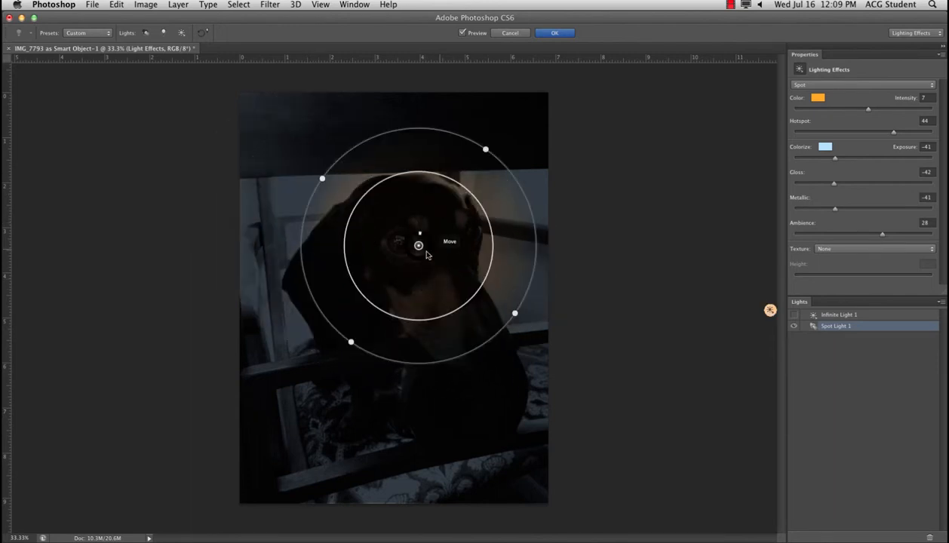
pyautogui.moveTo(496, 222); pyautogui.dragTo(477, 207)
pyautogui.moveTo(500, 303); pyautogui.dragTo(531, 364)
pyautogui.moveTo(529, 110); pyautogui.dragTo(552, 120)
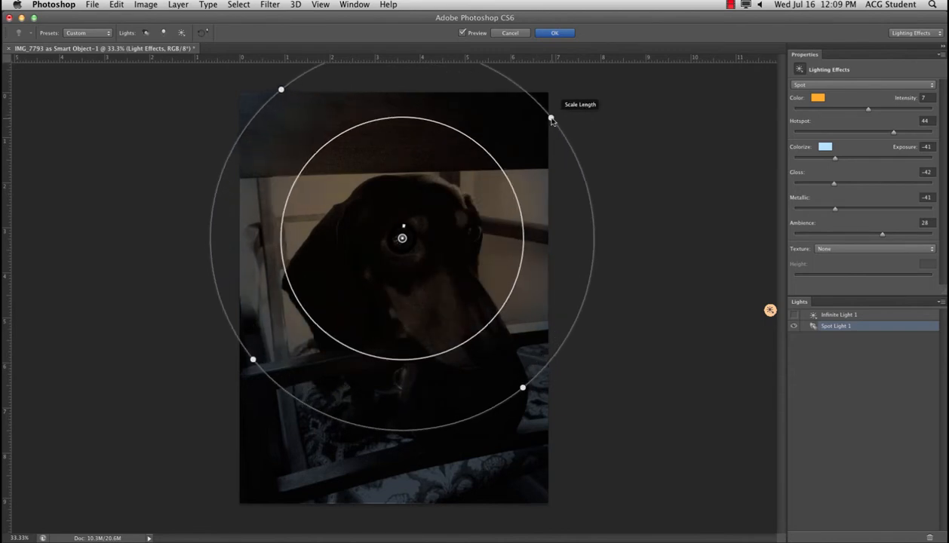
pyautogui.moveTo(406, 234)
pyautogui.mouseDown()
pyautogui.moveTo(432, 254)
pyautogui.moveTo(424, 240)
pyautogui.mouseUp()
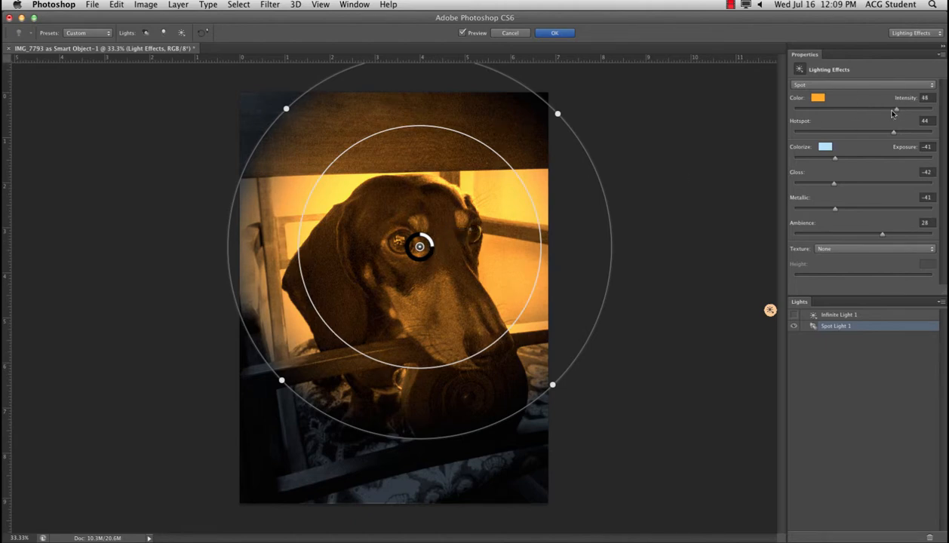
pyautogui.moveTo(881, 110)
pyautogui.mouseDown()
pyautogui.moveTo(865, 110)
pyautogui.moveTo(890, 110)
pyautogui.mouseUp()
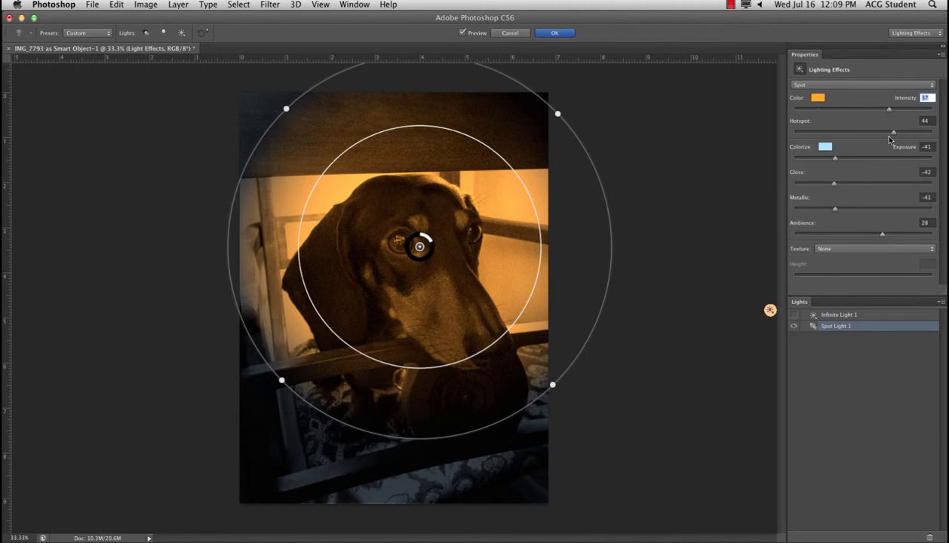
# - Set Spot Light 1's hotspot to 29 and switch that light off
pyautogui.moveTo(892, 133); pyautogui.dragTo(872, 138)
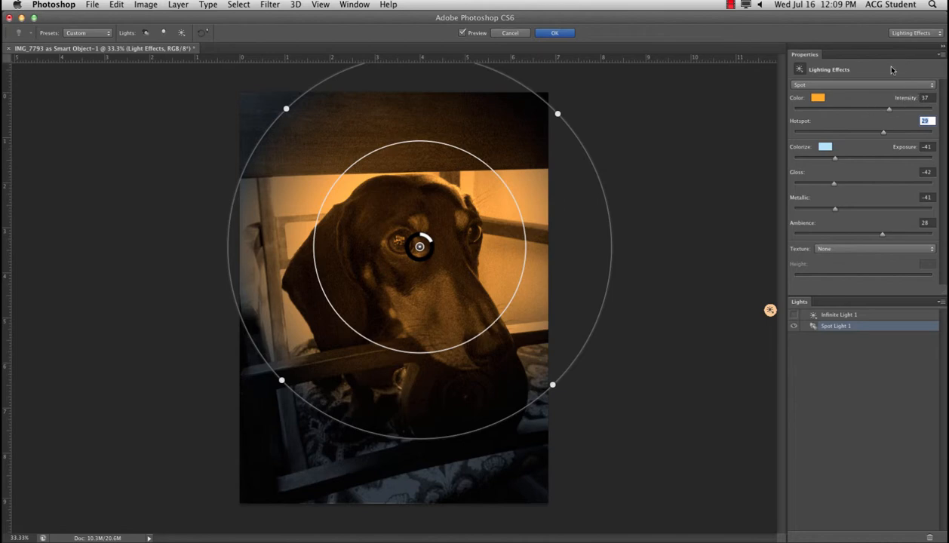
pyautogui.click(793, 326)
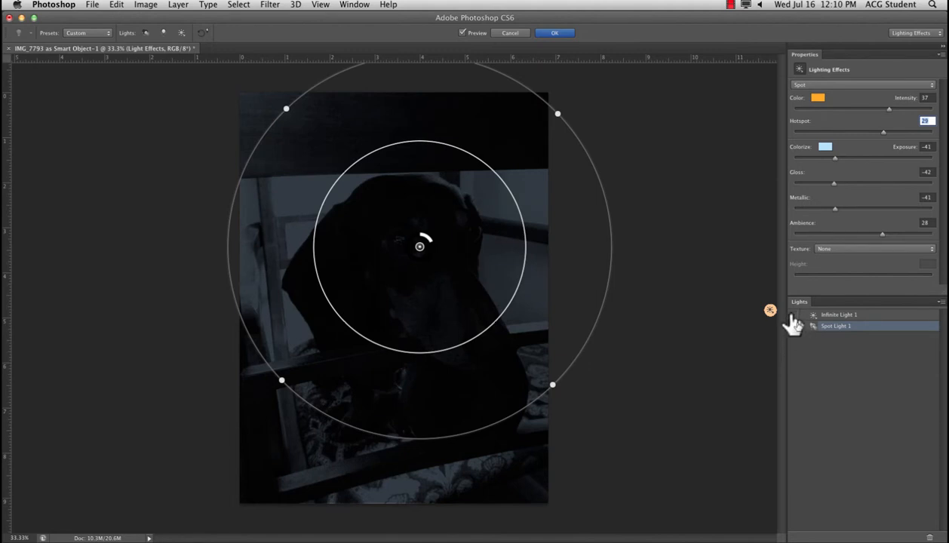
# - Add a point light over the dog's cheek and raise its intensity to brighten the photo
pyautogui.click(163, 33)
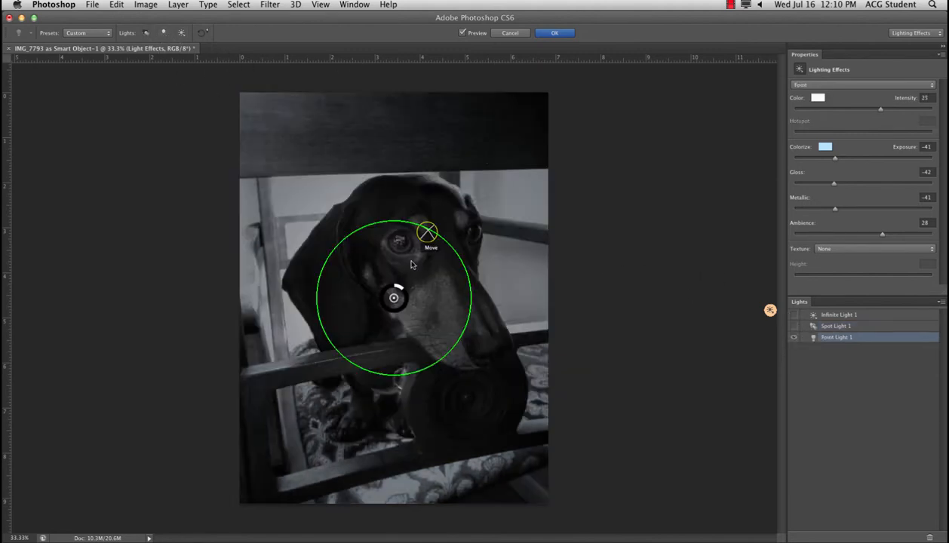
pyautogui.click(425, 236)
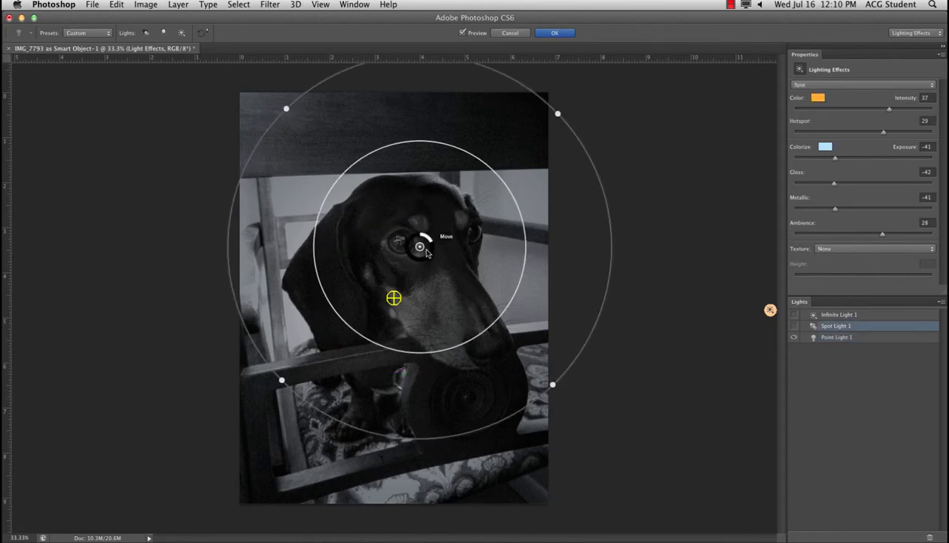
pyautogui.click(407, 299)
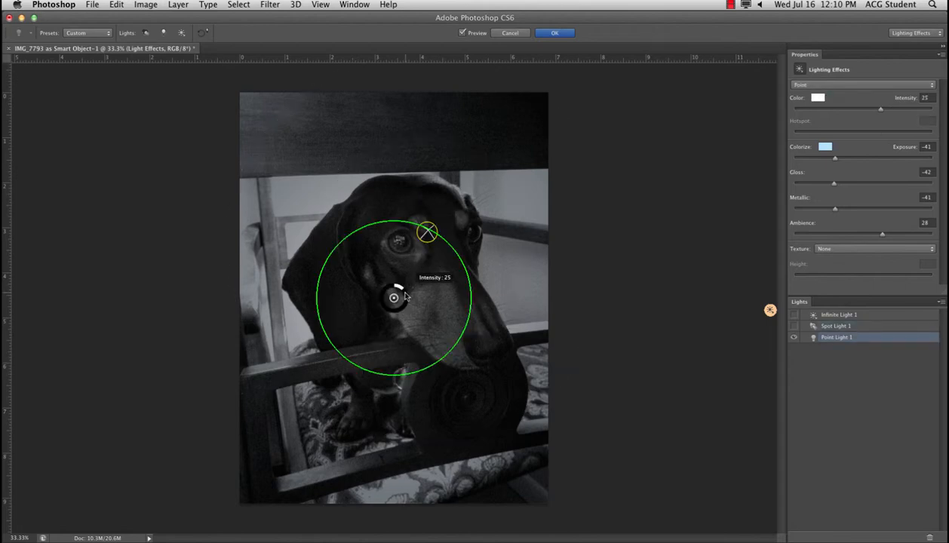
pyautogui.moveTo(405, 297); pyautogui.dragTo(429, 235)
pyautogui.click(429, 236)
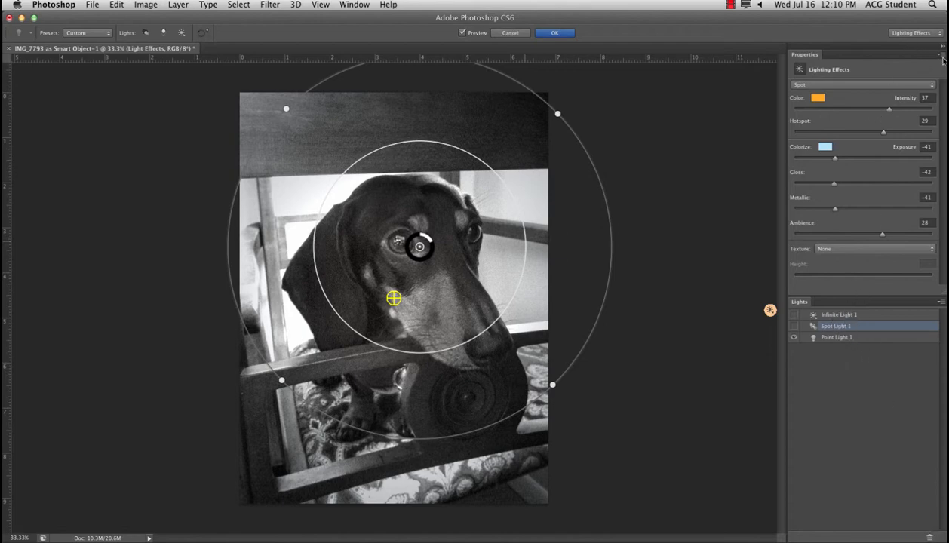
# - Delete Spot Light 1 and Point Light 1 from the lighting setup
pyautogui.click(930, 538)
pyautogui.click(931, 538)
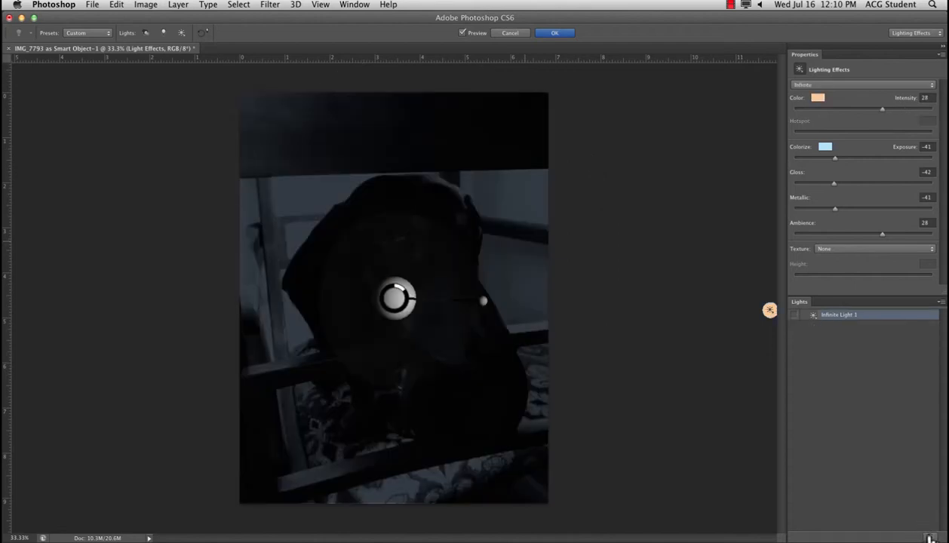
pyautogui.click(571, 194)
# - Switch on Infinite Light 1, aim it towards the dog's nose, and set its intensity to 37 and the exposure to -38
pyautogui.click(793, 314)
pyautogui.moveTo(483, 302); pyautogui.dragTo(745, 324)
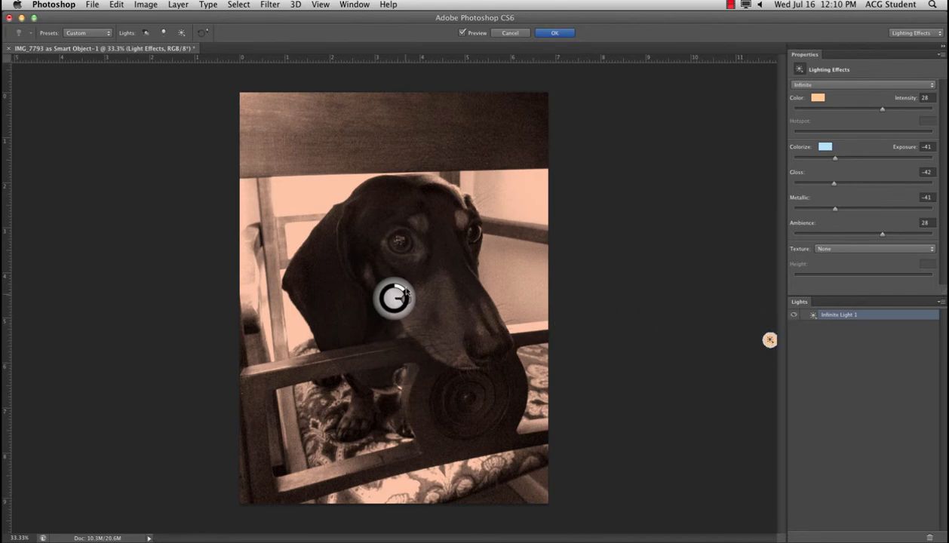
pyautogui.moveTo(405, 292)
pyautogui.mouseDown()
pyautogui.moveTo(397, 297)
pyautogui.moveTo(406, 299)
pyautogui.mouseUp()
pyautogui.moveTo(835, 159)
pyautogui.mouseDown()
pyautogui.moveTo(859, 161)
pyautogui.moveTo(839, 160)
pyautogui.mouseUp()
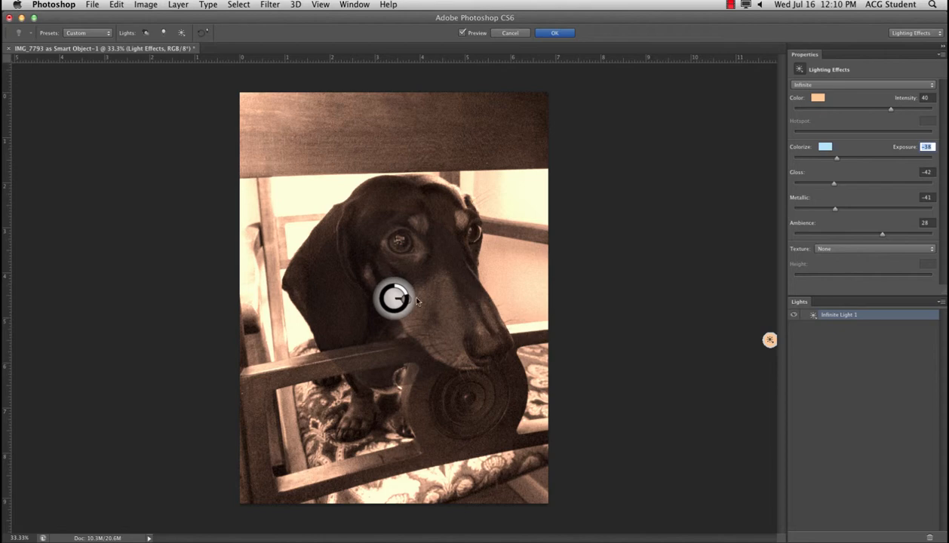
pyautogui.moveTo(417, 302)
pyautogui.mouseDown()
pyautogui.moveTo(439, 282)
pyautogui.moveTo(362, 296)
pyautogui.moveTo(342, 261)
pyautogui.moveTo(377, 222)
pyautogui.moveTo(400, 223)
pyautogui.mouseUp()
pyautogui.moveTo(429, 252)
pyautogui.mouseDown()
pyautogui.moveTo(446, 248)
pyautogui.moveTo(485, 308)
pyautogui.moveTo(484, 334)
pyautogui.mouseUp()
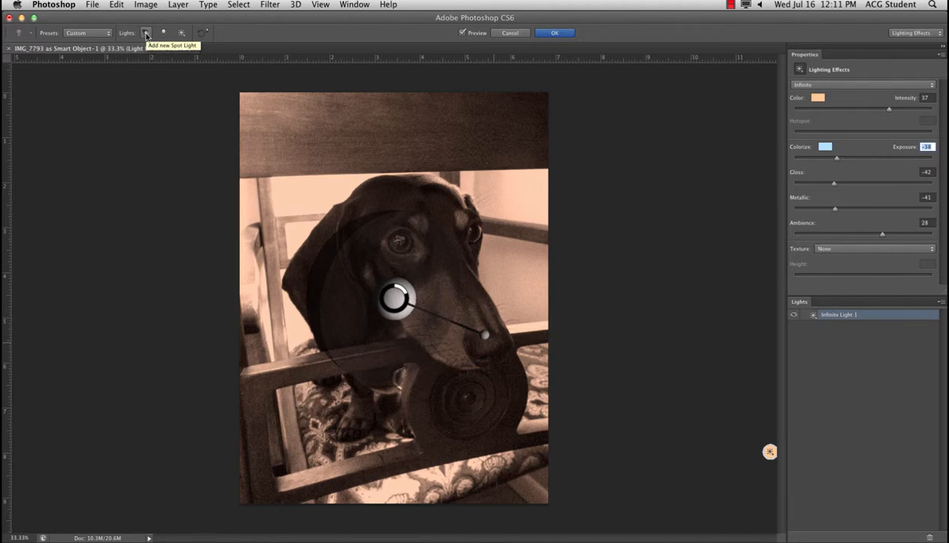
# - Add a spot light in place of Infinite Light 1, enlarge its ellipse over the dog's face, and raise its intensity to 54
pyautogui.click(146, 34)
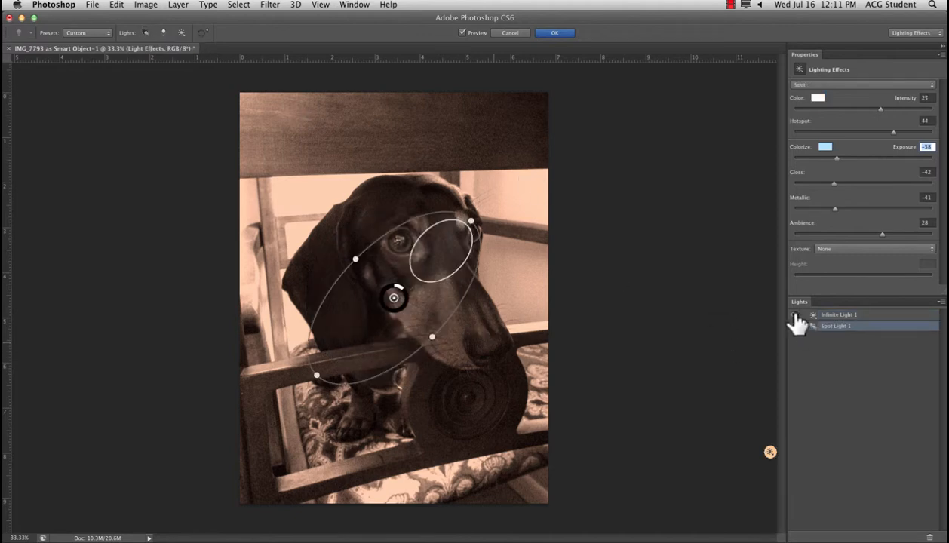
pyautogui.click(795, 315)
pyautogui.moveTo(400, 297); pyautogui.dragTo(411, 279)
pyautogui.moveTo(442, 321); pyautogui.dragTo(468, 345)
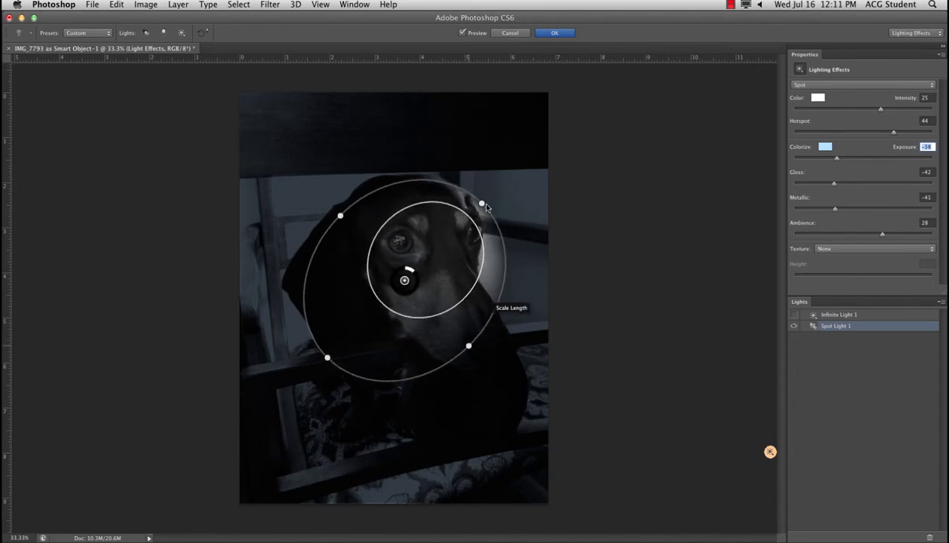
pyautogui.moveTo(485, 203); pyautogui.dragTo(503, 186)
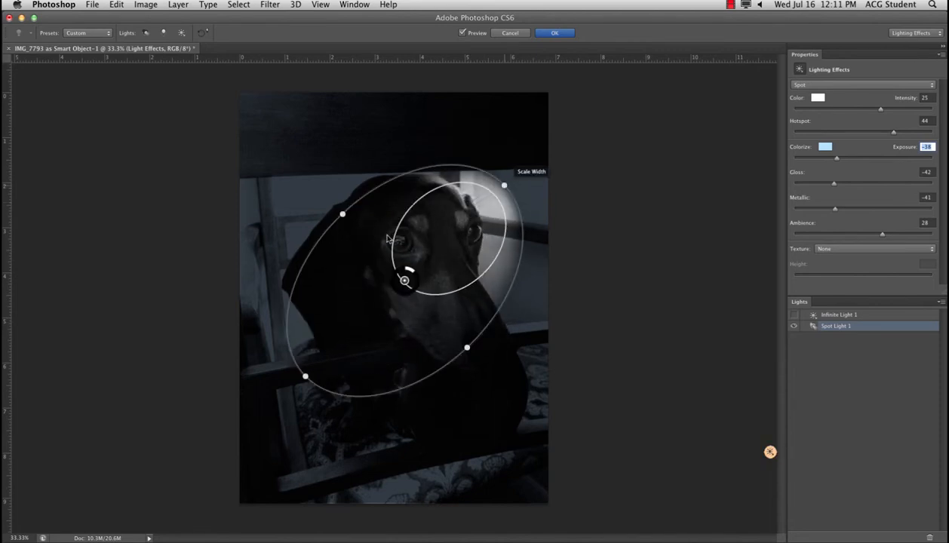
pyautogui.moveTo(404, 280)
pyautogui.mouseDown()
pyautogui.moveTo(379, 279)
pyautogui.moveTo(391, 288)
pyautogui.mouseUp()
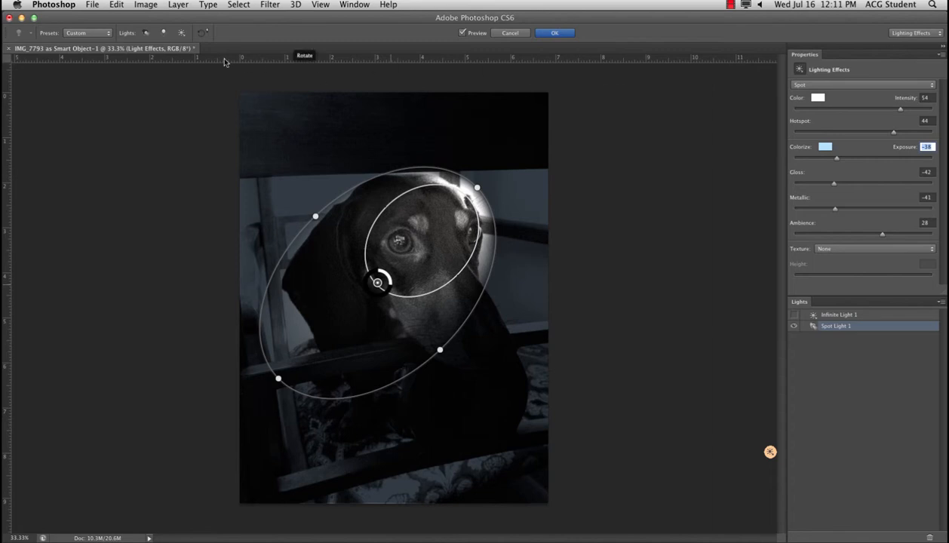
# - Add a point light, hide Spot Light 1, and raise the point light's intensity to 30
pyautogui.click(164, 33)
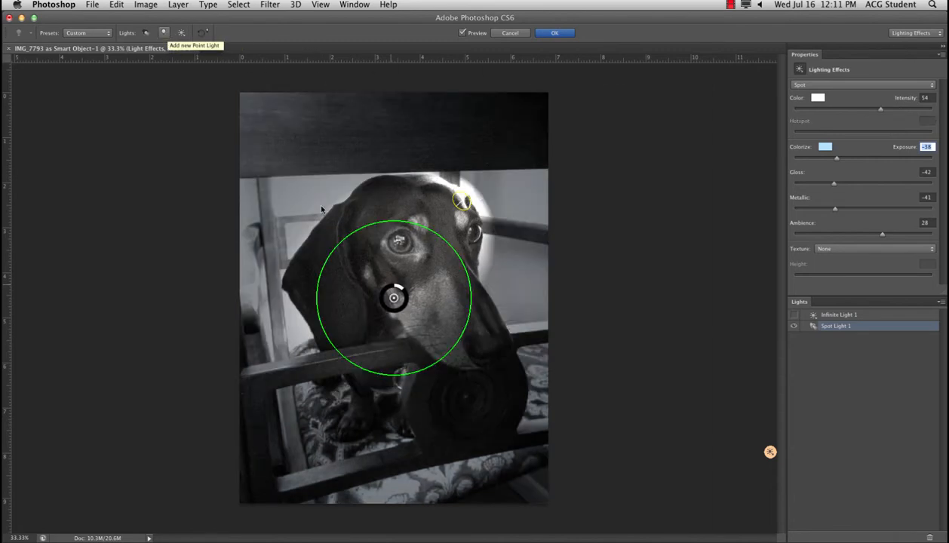
pyautogui.click(793, 326)
pyautogui.moveTo(404, 289); pyautogui.dragTo(405, 280)
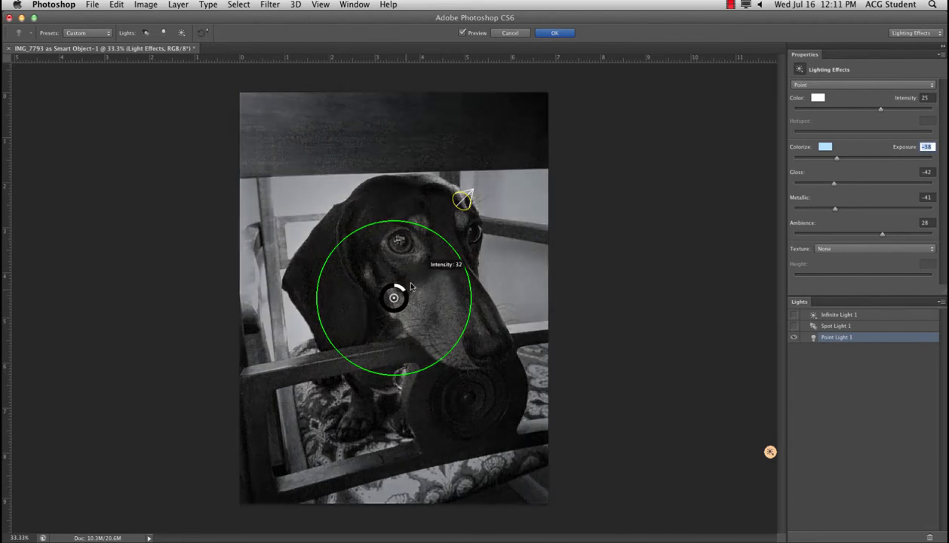
# - Move Point Light 1 up beside the dog's eyes and set its intensity to 51 and the gloss to -52
pyautogui.click(463, 210)
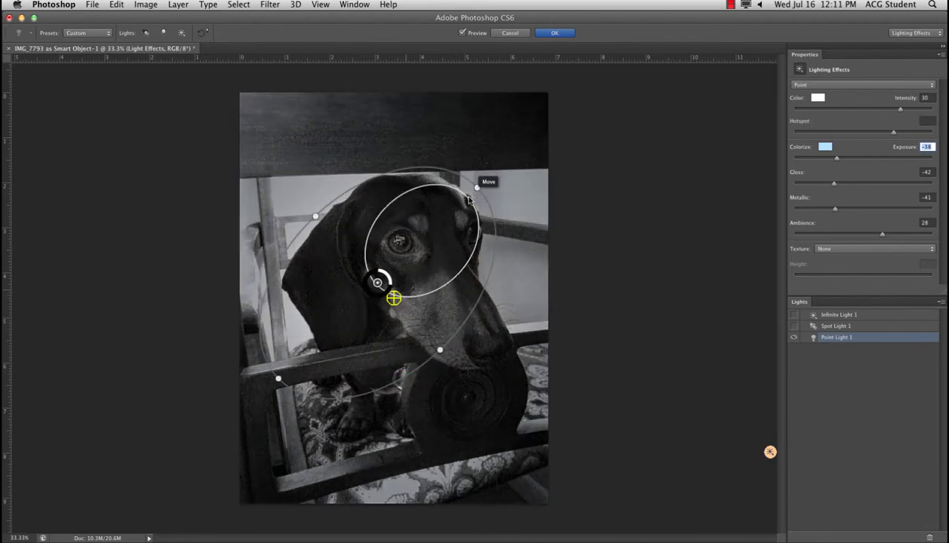
pyautogui.click(841, 338)
pyautogui.click(860, 326)
pyautogui.click(841, 337)
pyautogui.moveTo(405, 288); pyautogui.dragTo(514, 265)
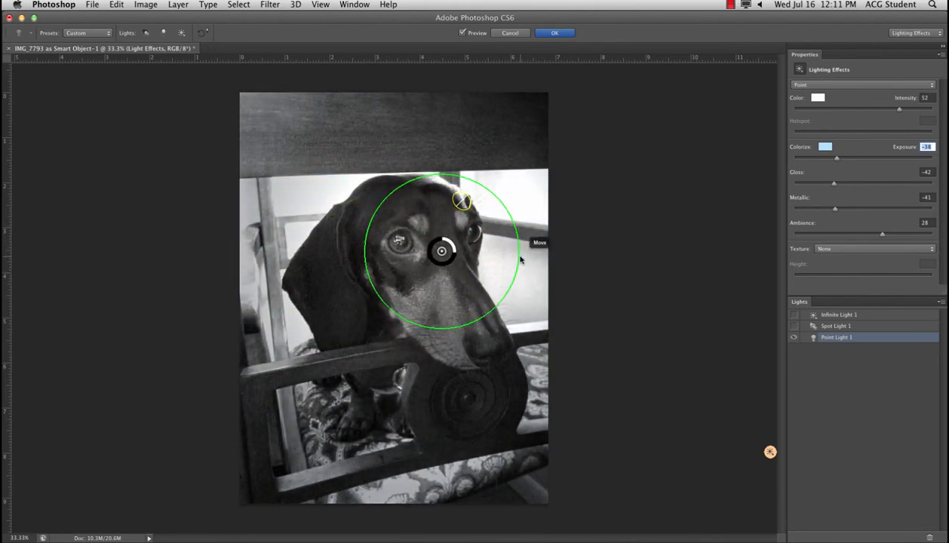
pyautogui.moveTo(898, 110)
pyautogui.mouseDown()
pyautogui.moveTo(866, 110)
pyautogui.moveTo(899, 110)
pyautogui.mouseUp()
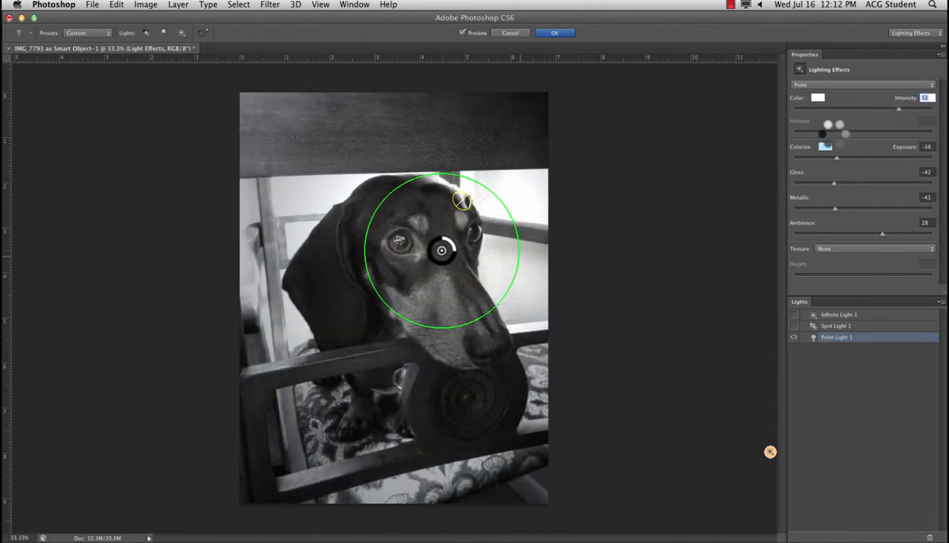
pyautogui.moveTo(834, 183); pyautogui.dragTo(827, 183)
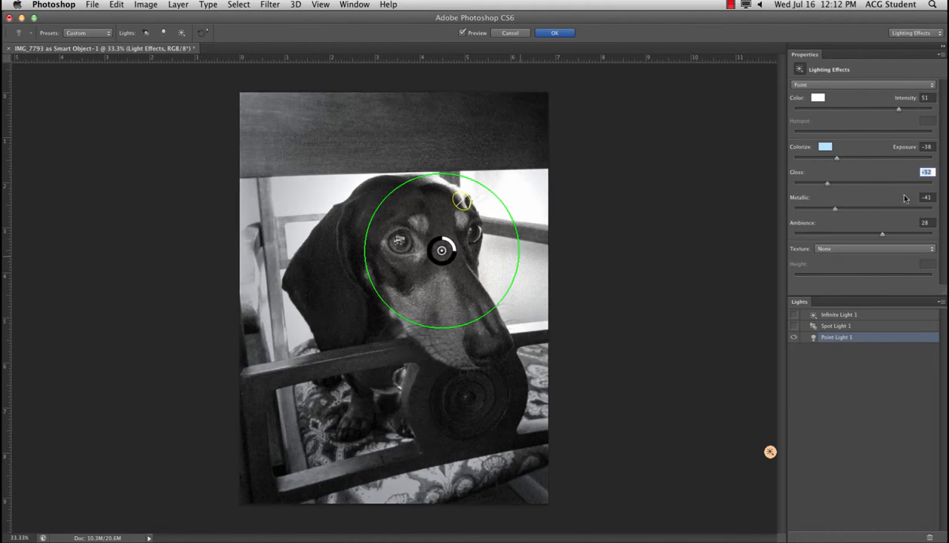
# - Color Point Light 1 bright red and lower its intensity to 31
pyautogui.click(817, 98)
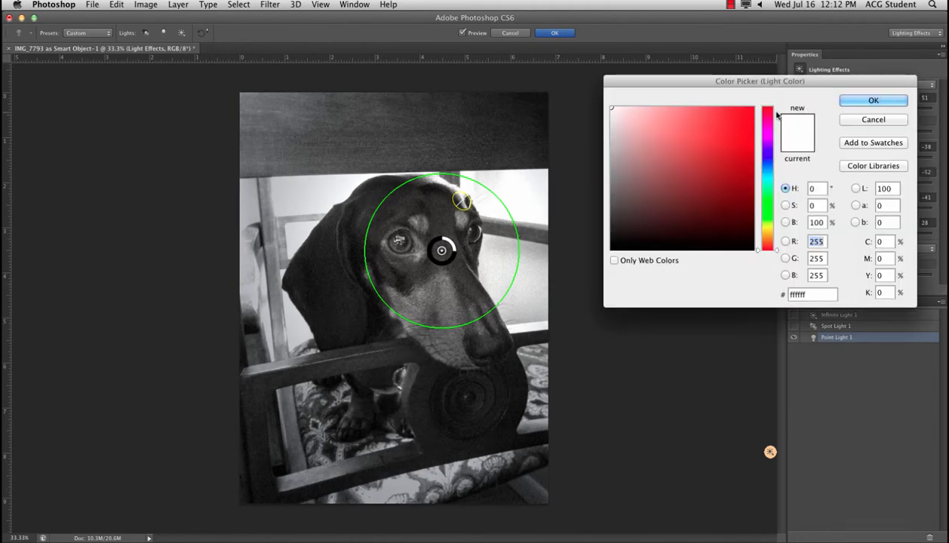
pyautogui.click(746, 118)
pyautogui.click(861, 103)
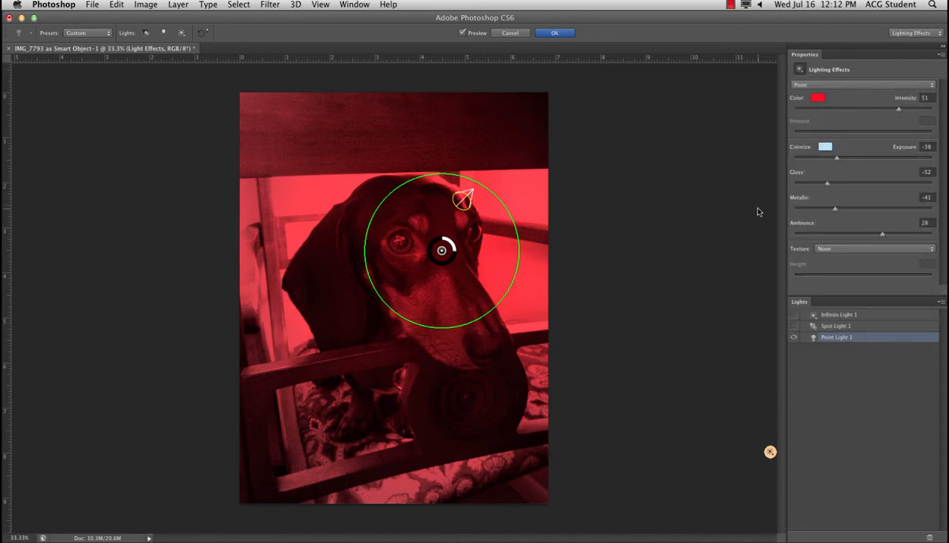
pyautogui.moveTo(900, 112)
pyautogui.mouseDown()
pyautogui.moveTo(824, 110)
pyautogui.moveTo(896, 111)
pyautogui.moveTo(885, 111)
pyautogui.mouseUp()
# - Switch Point Light 1 off and Spot Light 1 on, and shift the point light slightly across the dog's face
pyautogui.click(793, 337)
pyautogui.click(793, 326)
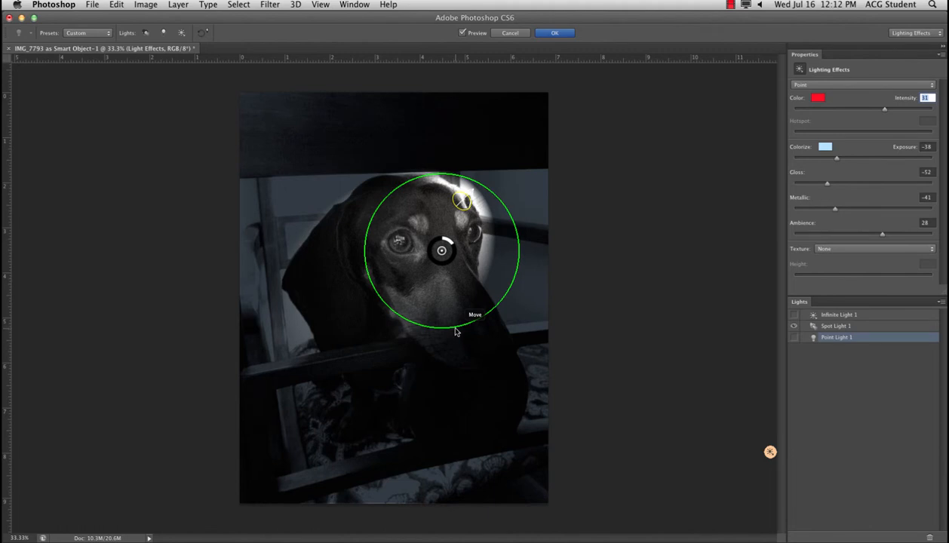
pyautogui.moveTo(455, 332)
pyautogui.mouseDown()
pyautogui.moveTo(432, 332)
pyautogui.moveTo(446, 332)
pyautogui.mouseUp()
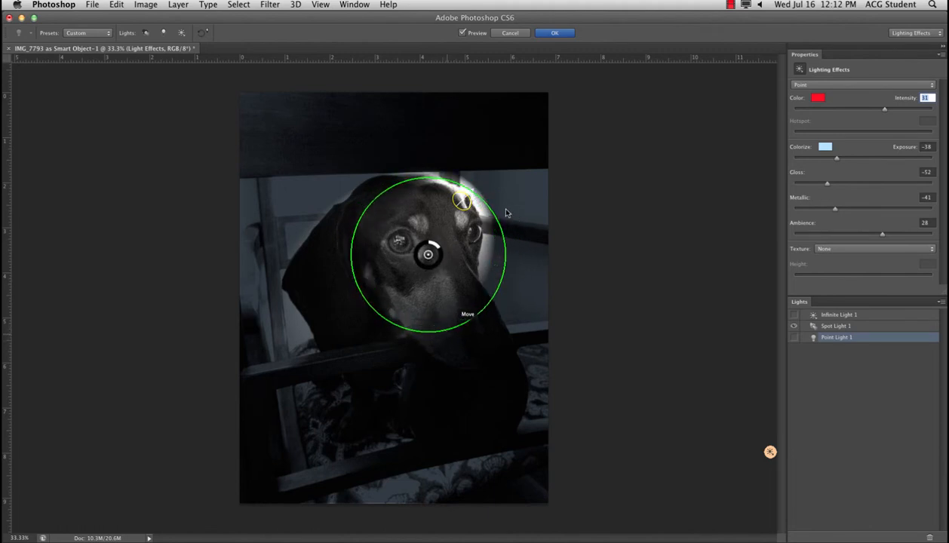
# - Enlarge Spot Light 1 into a near circle around the dog's head, center it there, and apply the lighting filter
pyautogui.click(467, 197)
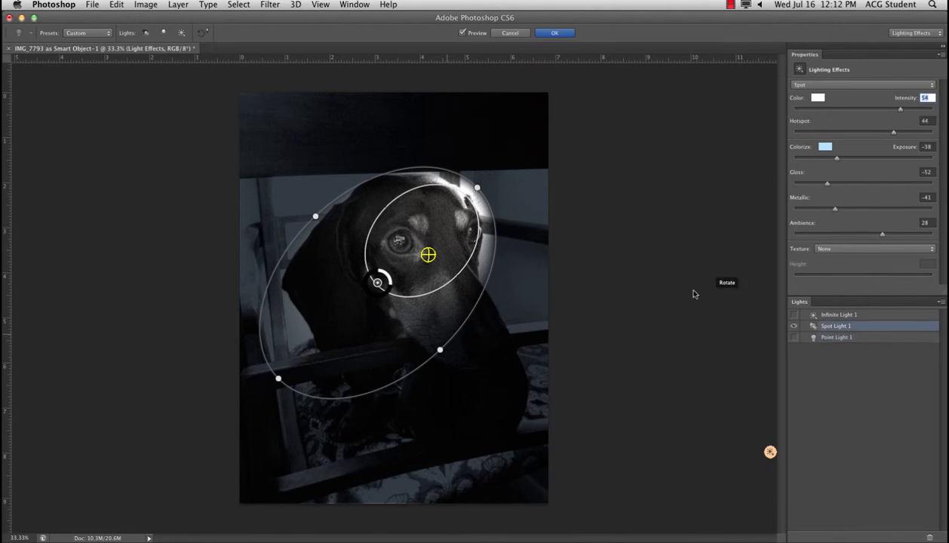
pyautogui.moveTo(475, 188); pyautogui.dragTo(488, 194)
pyautogui.moveTo(438, 350); pyautogui.dragTo(471, 377)
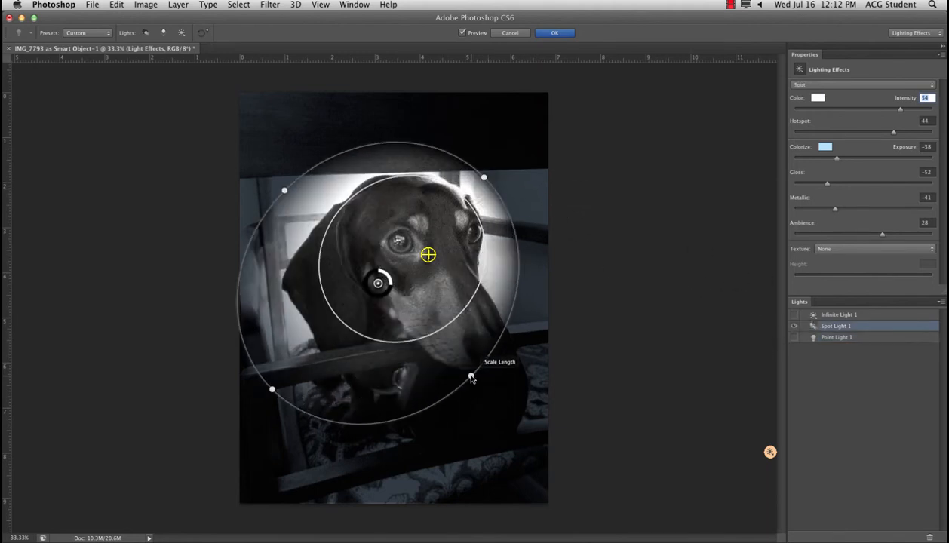
pyautogui.moveTo(377, 280); pyautogui.dragTo(401, 284)
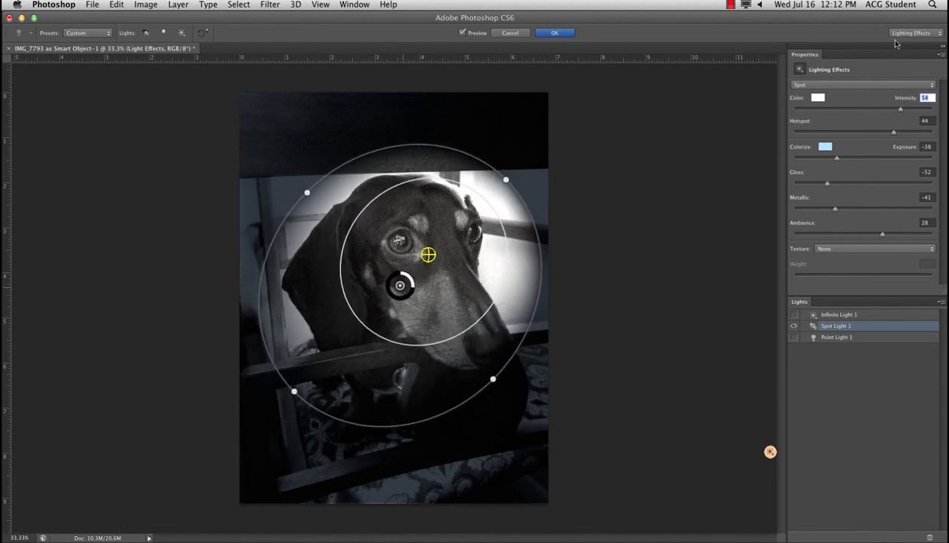
pyautogui.click(554, 33)
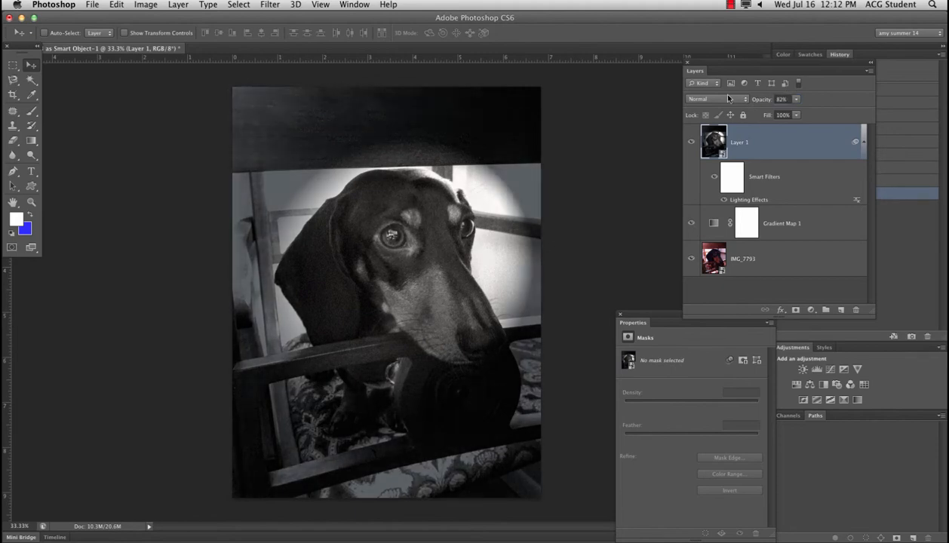
# - Turn Layer 1's smart filters off and back on to compare the lighting effect
pyautogui.click(714, 98)
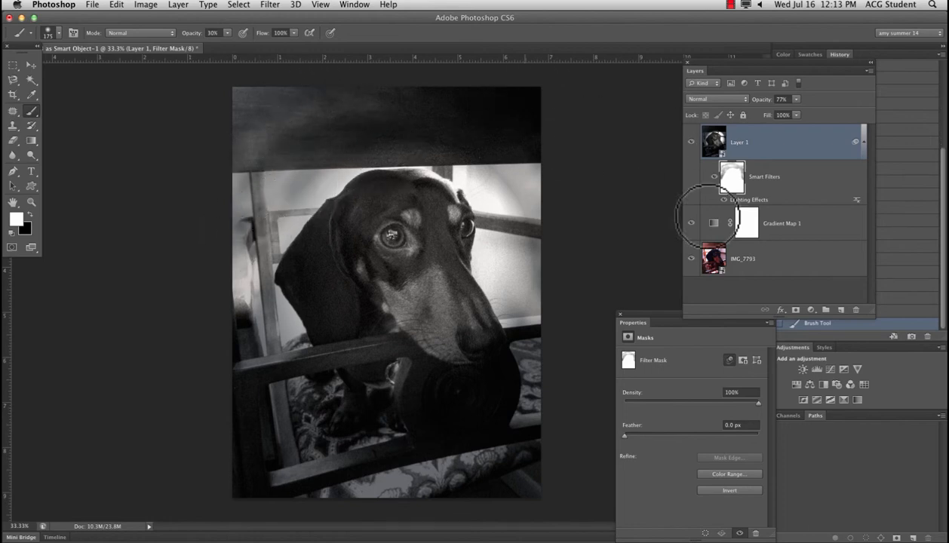
pyautogui.click(714, 177)
pyautogui.click(713, 178)
# - Paint white on the smart filter mask beside the dog's head with a soft 175 px brush at 50% opacity
pyautogui.click(58, 33)
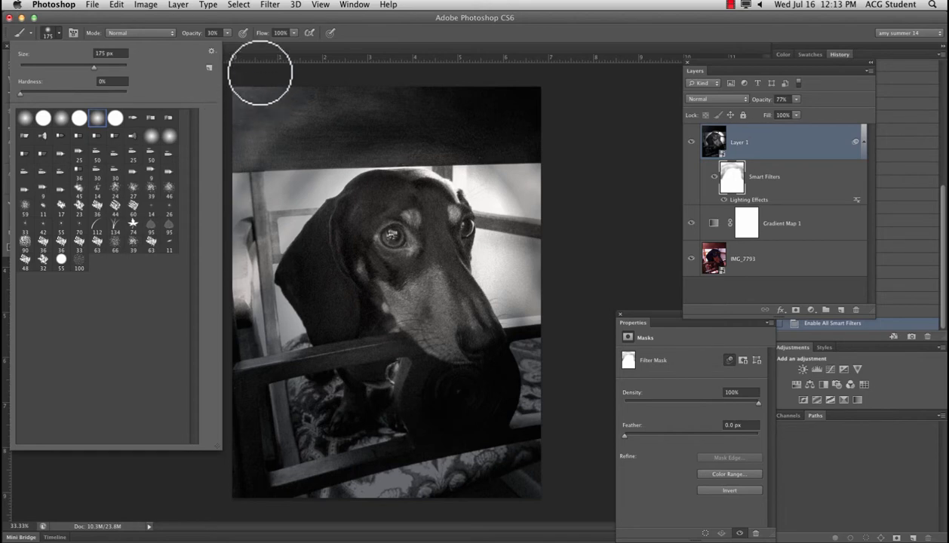
pyautogui.moveTo(260, 74); pyautogui.dragTo(354, 116)
pyautogui.moveTo(189, 32); pyautogui.dragTo(180, 32)
pyautogui.press('5')
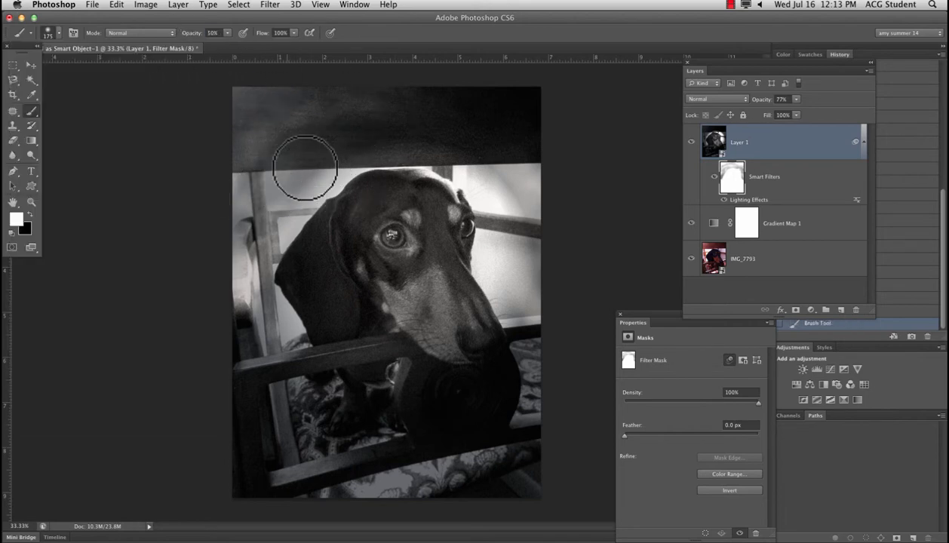
pyautogui.moveTo(500, 188); pyautogui.dragTo(504, 211)
# - Paint black at 20% brush opacity on the smart filter mask over the background around the dog's head
pyautogui.press('x')
pyautogui.press('2')
pyautogui.moveTo(243, 275); pyautogui.dragTo(307, 187)
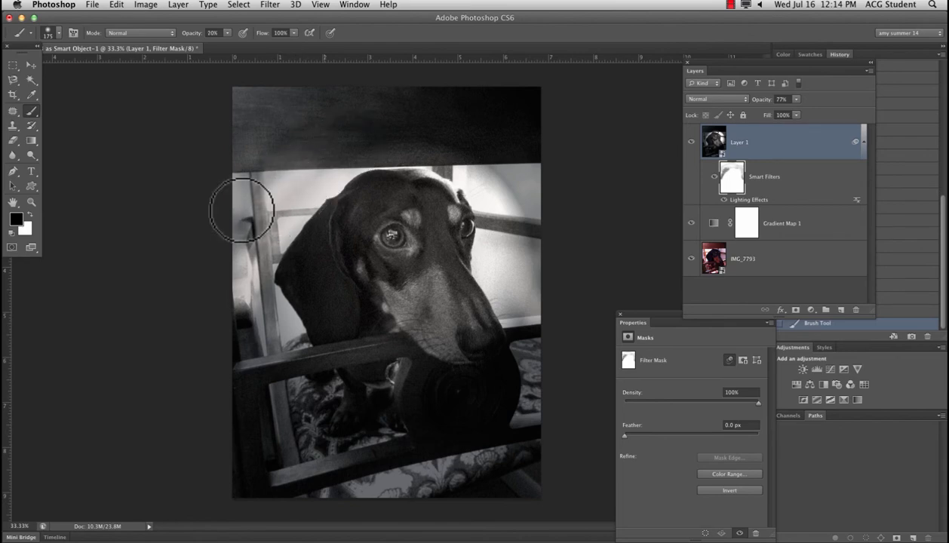
pyautogui.moveTo(241, 213)
pyautogui.mouseDown()
pyautogui.moveTo(336, 168)
pyautogui.moveTo(456, 151)
pyautogui.moveTo(528, 199)
pyautogui.moveTo(537, 219)
pyautogui.moveTo(516, 200)
pyautogui.moveTo(535, 248)
pyautogui.moveTo(465, 151)
pyautogui.mouseUp()
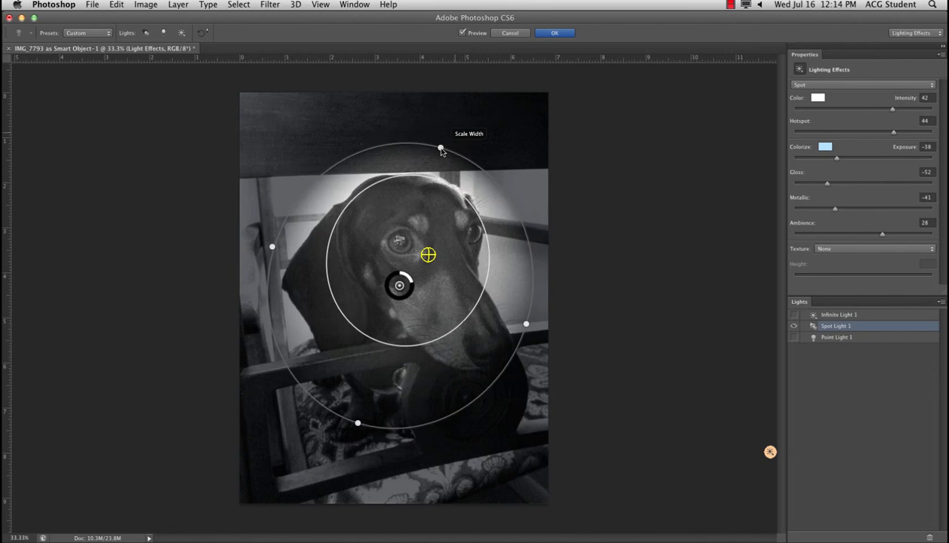
# - Adjust Spot Light 1's width, lengthen it beyond the photo's edge, select Point Light 1, and apply the edited Lighting Effects filter
pyautogui.moveTo(440, 149); pyautogui.dragTo(441, 153)
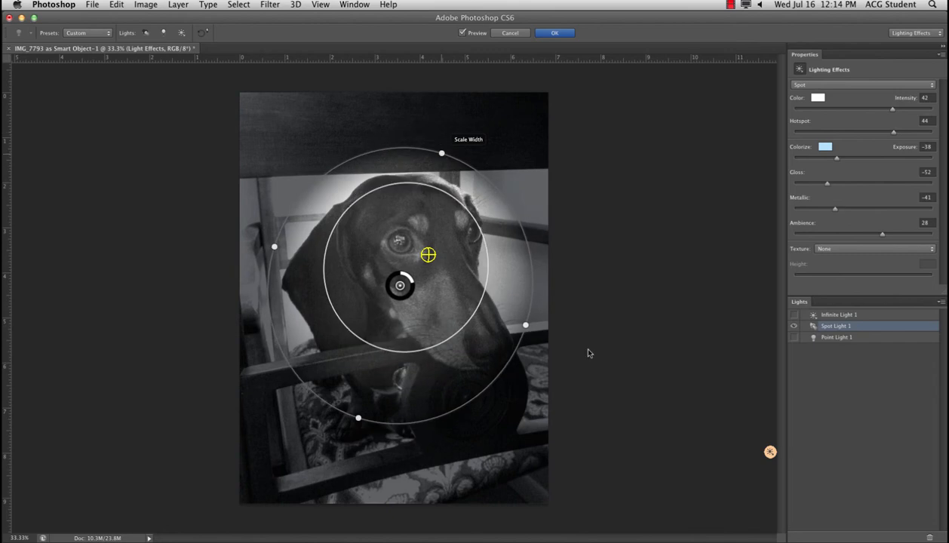
pyautogui.moveTo(528, 327); pyautogui.dragTo(584, 370)
pyautogui.click(430, 255)
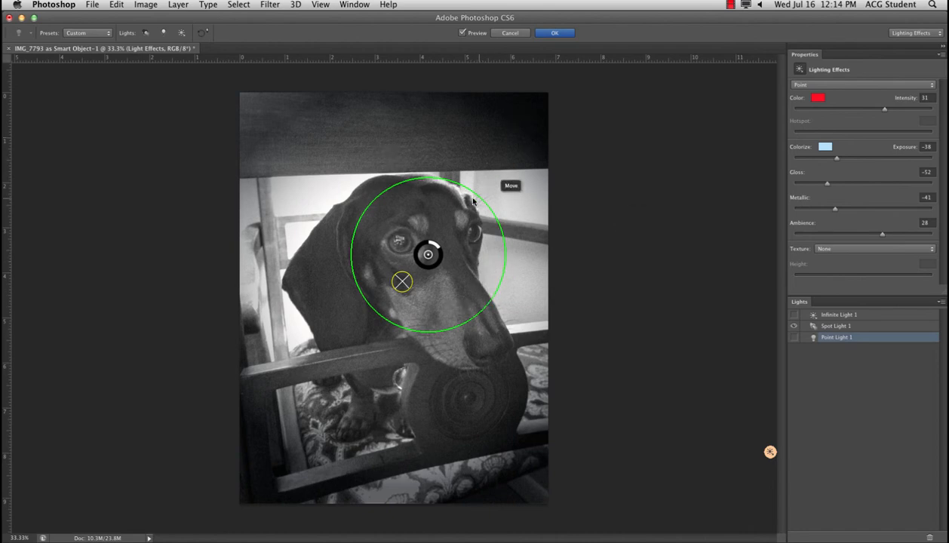
pyautogui.click(556, 32)
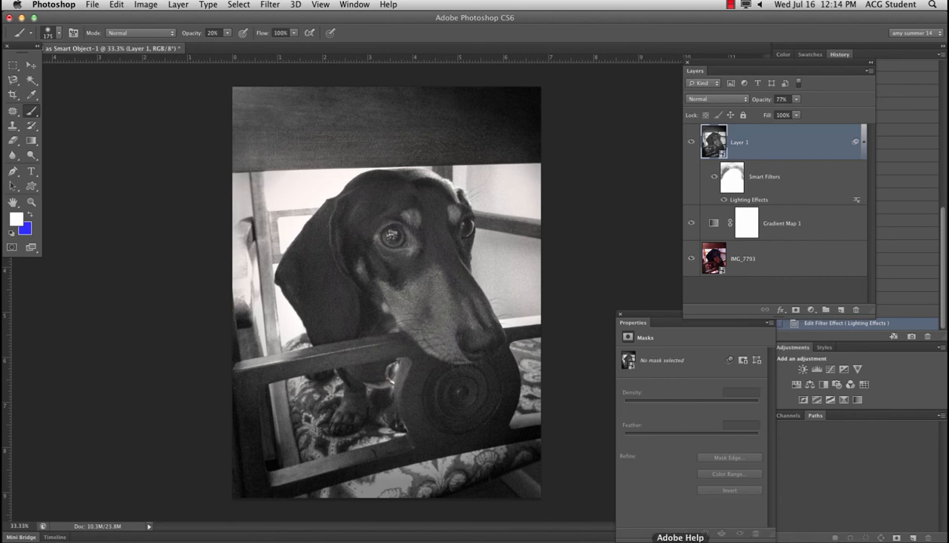
pyautogui.click(730, 5)
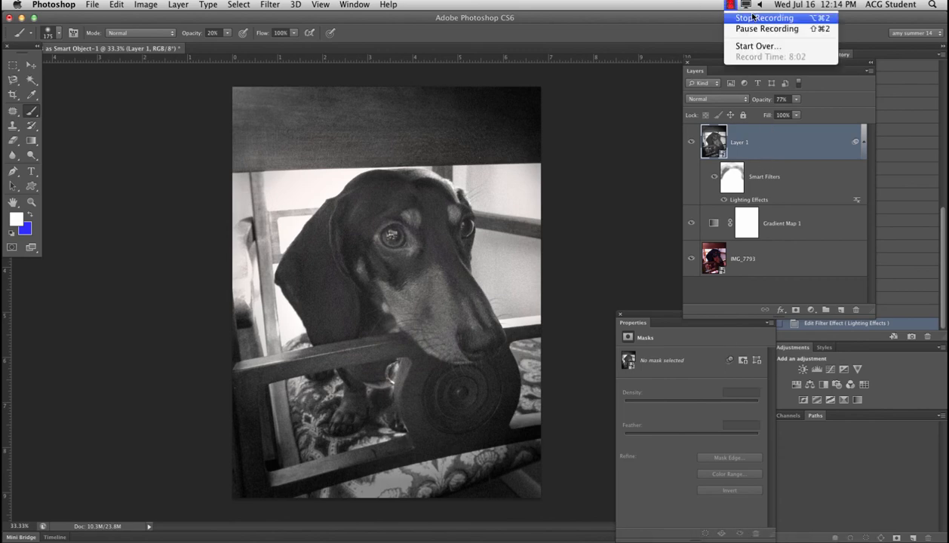